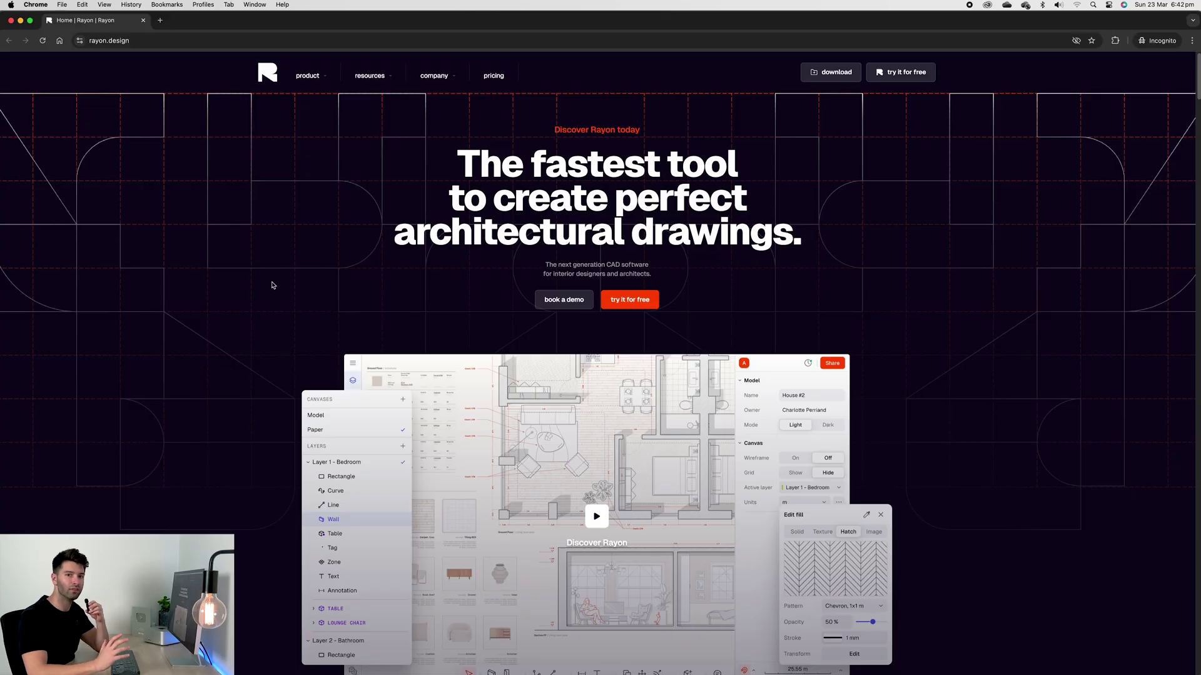
# Step: Go from the Rayon website to the Rayon app's Personal files page via the address bar
pyautogui.press('super+l')
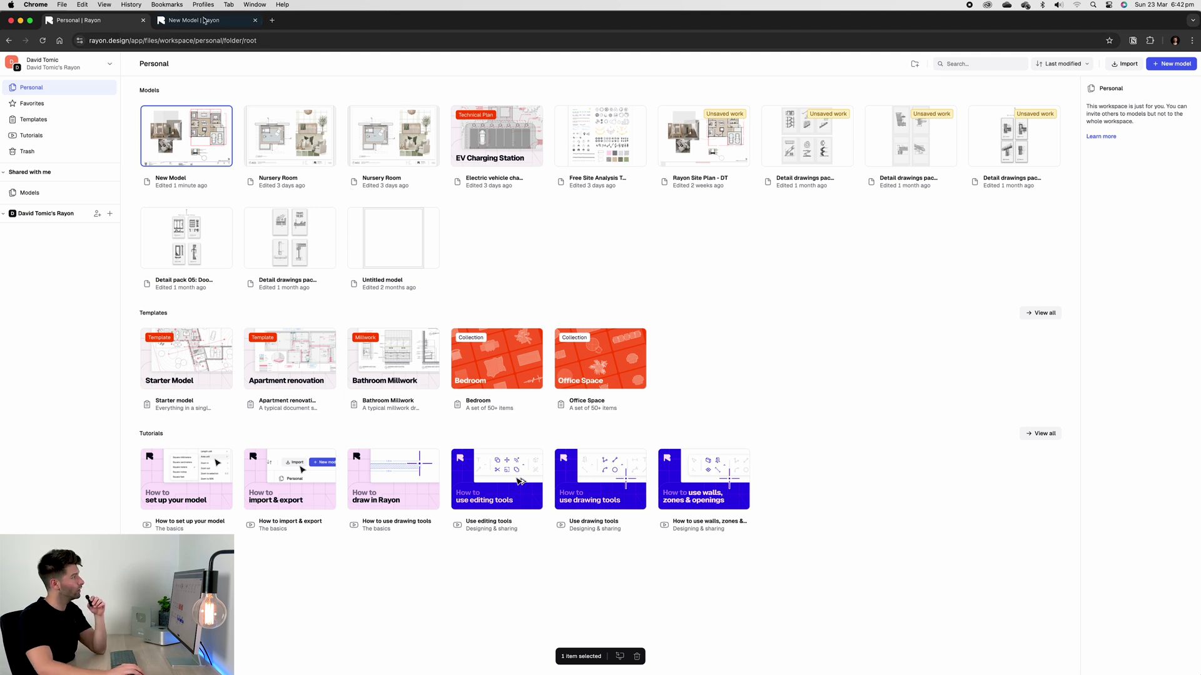
# Step: Switch to the New Model drawing and show its Canvases and Layers panel
pyautogui.click(206, 21)
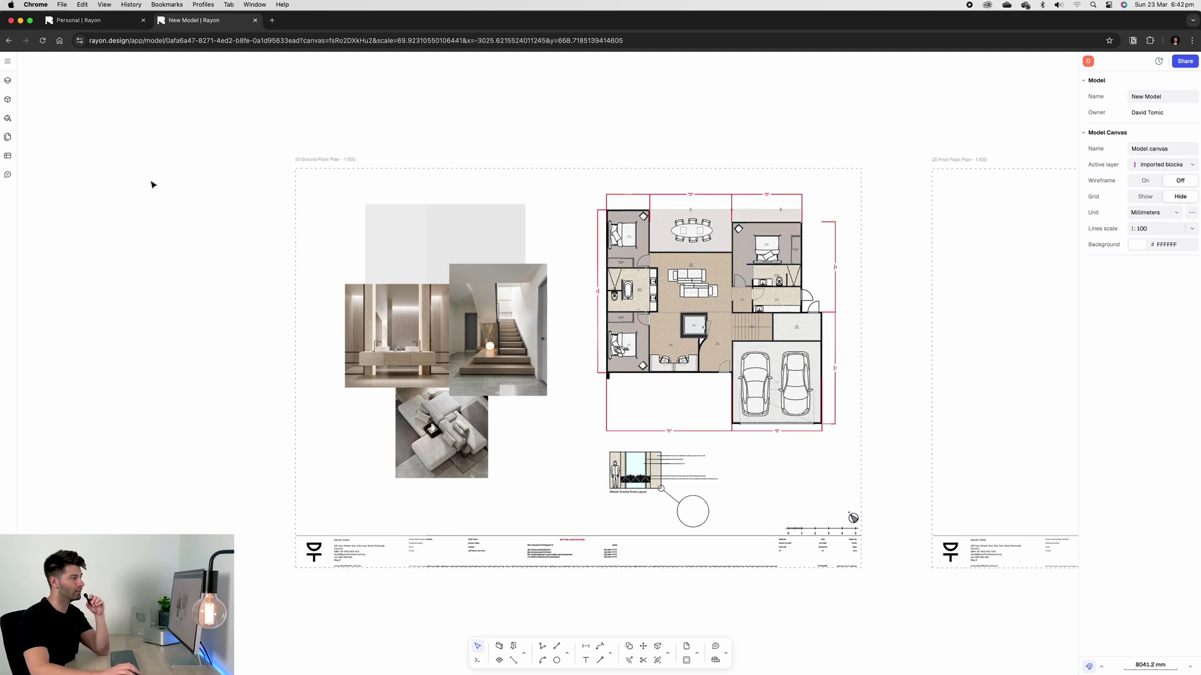
pyautogui.click(8, 62)
pyautogui.click(11, 80)
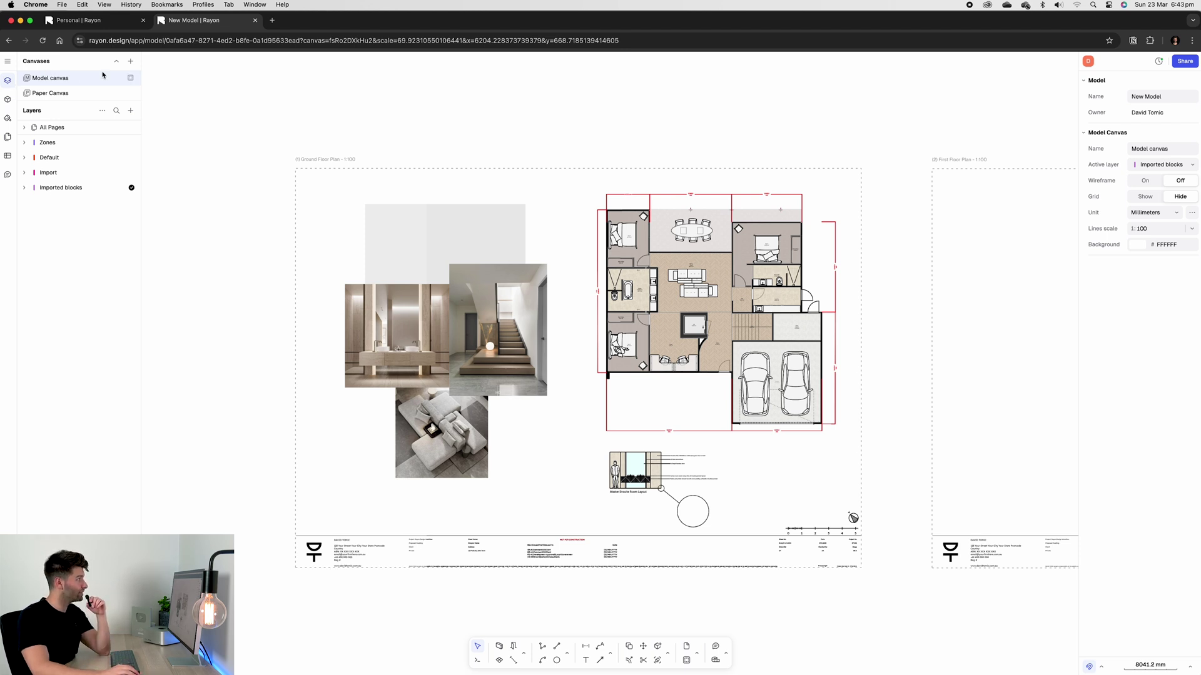
# Step: Add model canvases named 'Site Plan' and 'Ground Floor Plan', then reopen the original Model canvas
pyautogui.click(134, 64)
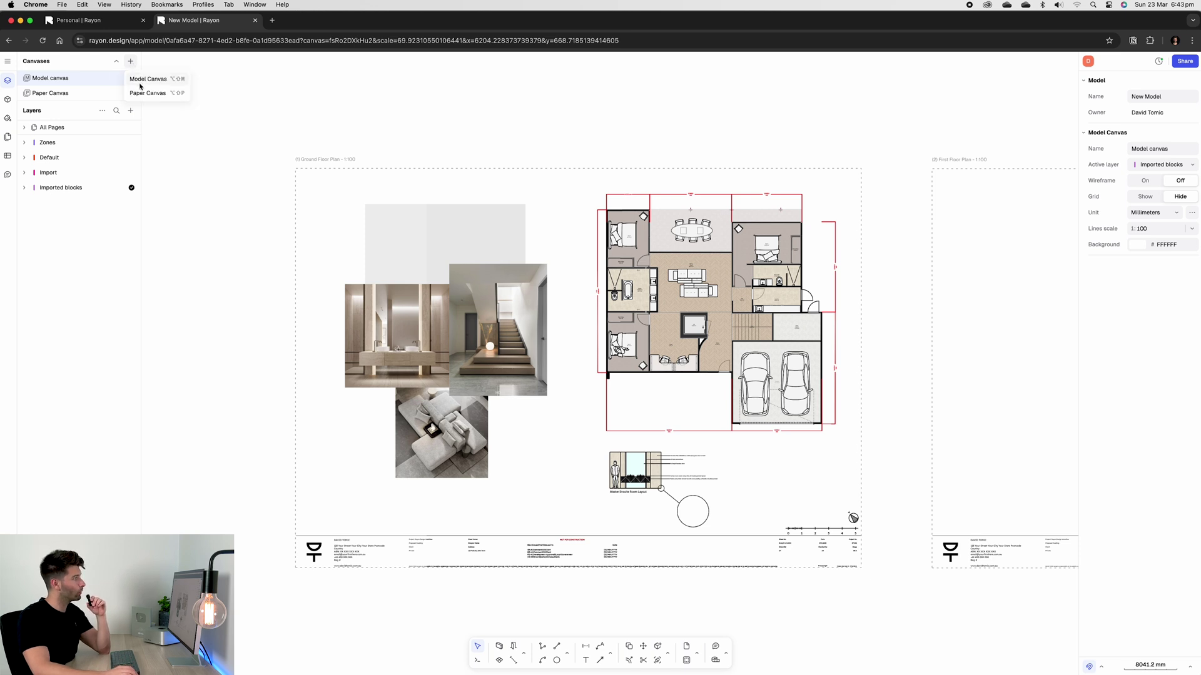
pyautogui.click(141, 82)
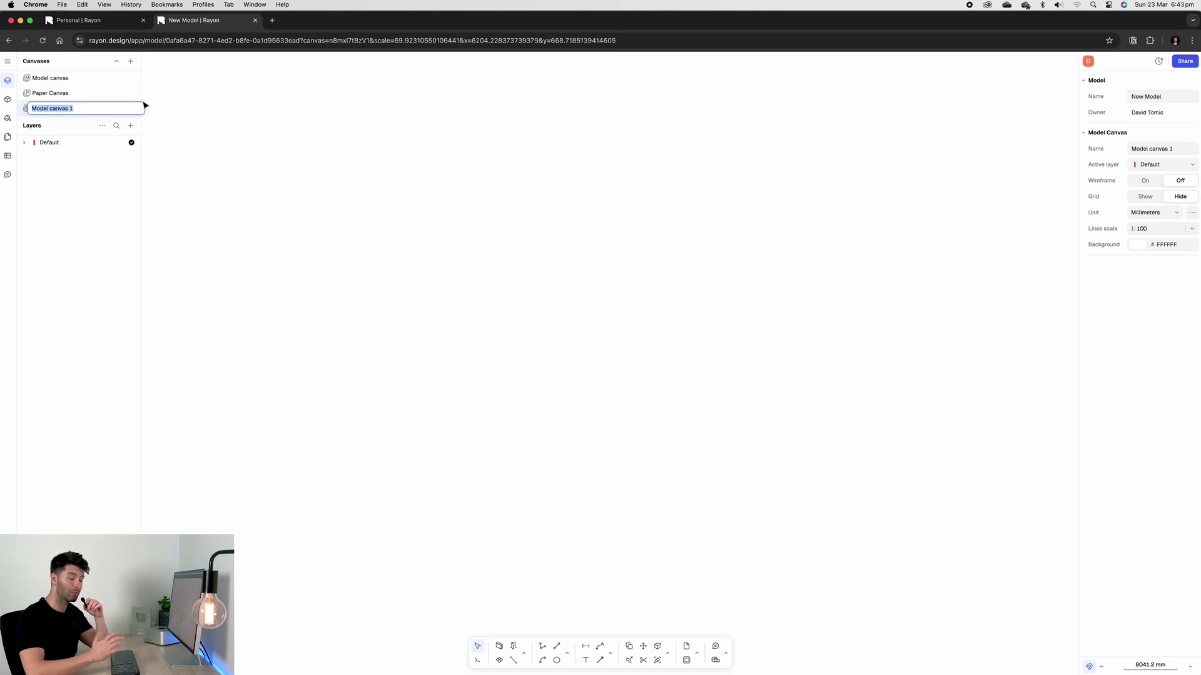
pyautogui.write('Site Plan')
pyautogui.press('Return')
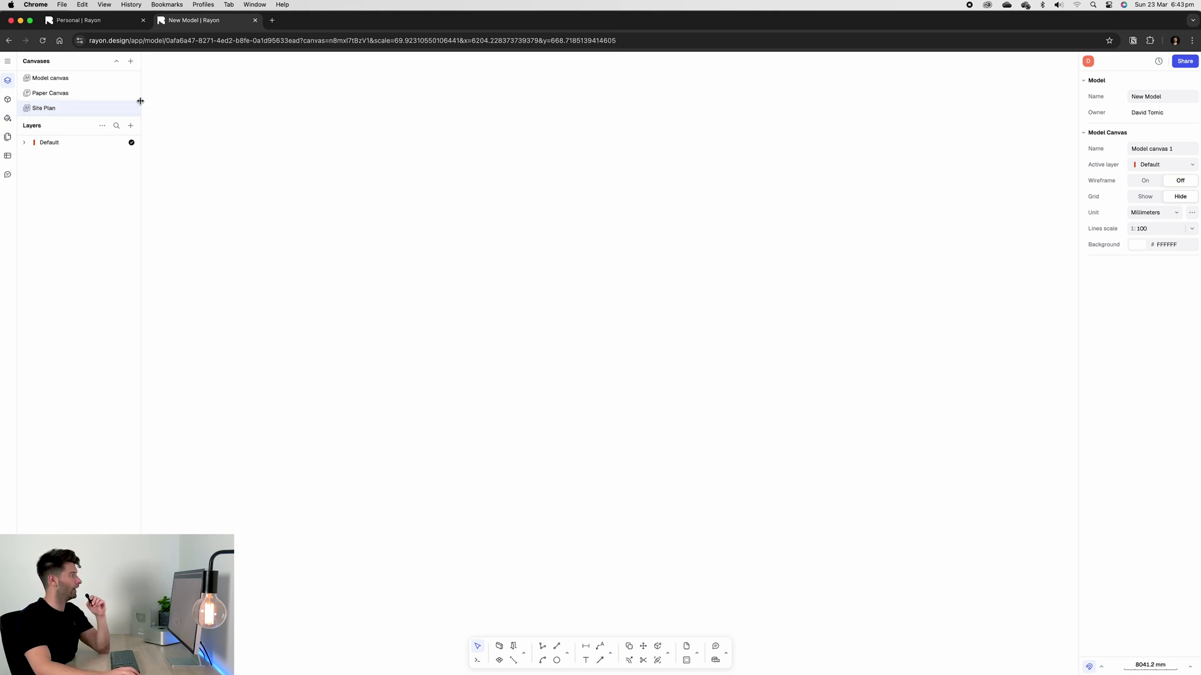
pyautogui.click(130, 60)
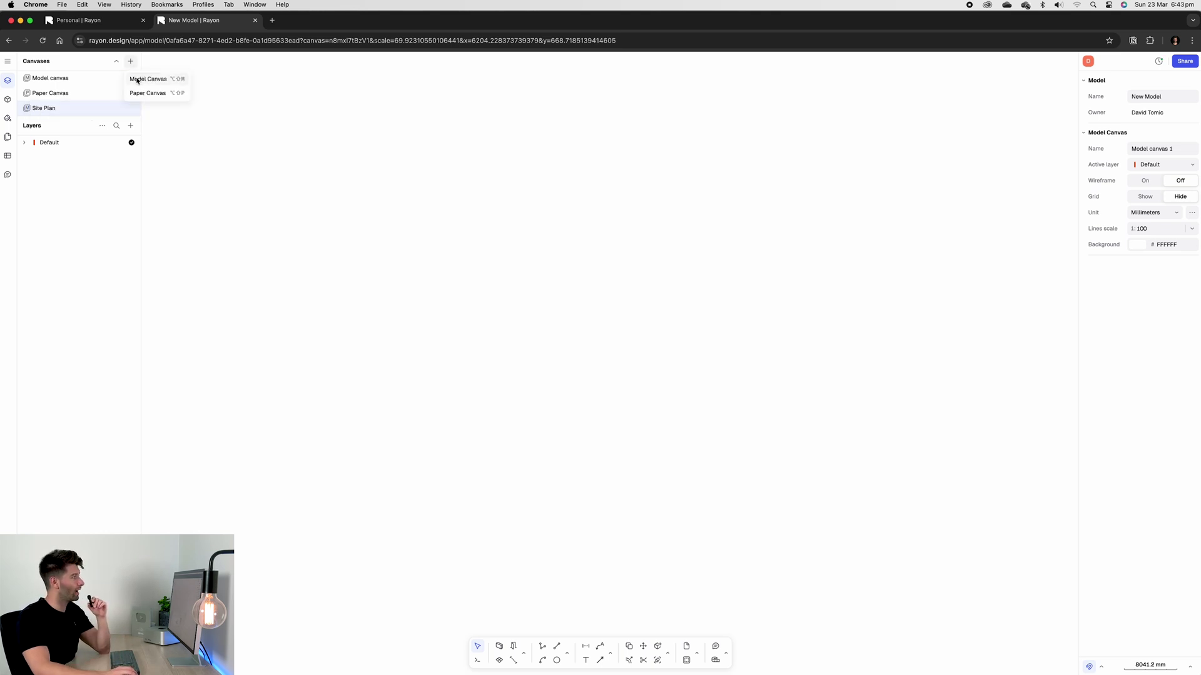
pyautogui.click(136, 78)
pyautogui.write('Ground Floor Plan')
pyautogui.press('Return')
pyautogui.doubleClick(69, 78)
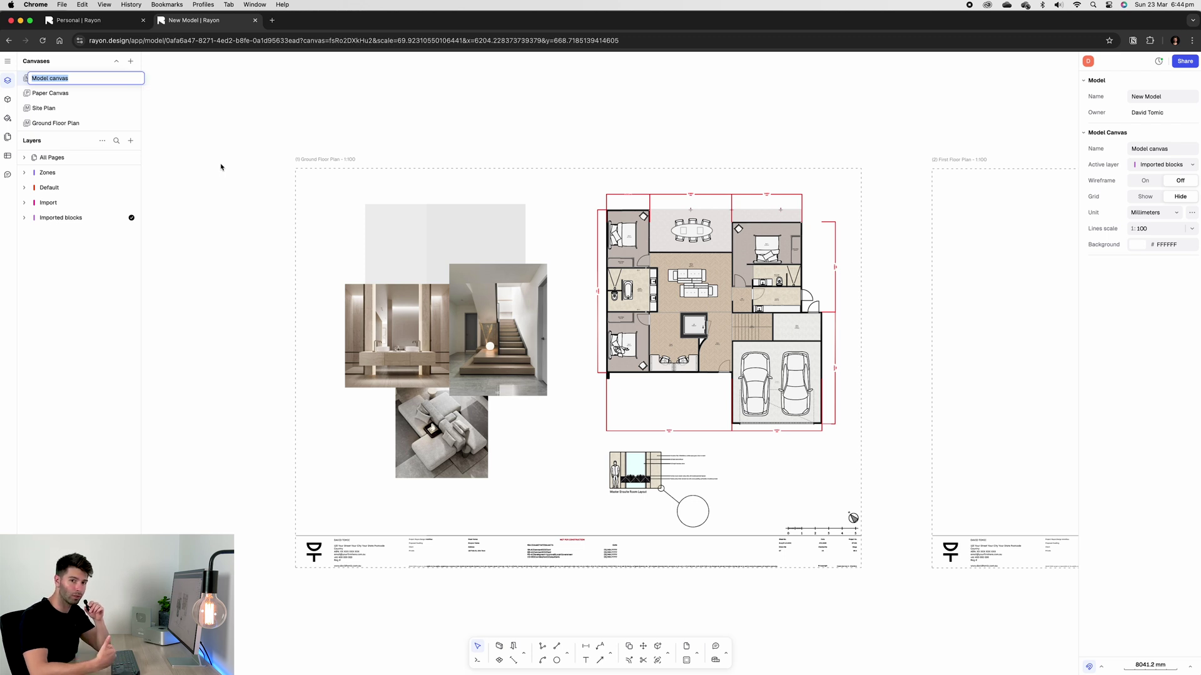
# Step: Copy the whole ground floor plan drawing and paste it into the Ground Floor Plan canvas
pyautogui.scroll(-10, 271, 175)
pyautogui.scroll(8, 272, 176)
pyautogui.moveTo(245, 169)
pyautogui.mouseDown(button='middle')
pyautogui.moveTo(227, 196)
pyautogui.moveTo(196, 190)
pyautogui.mouseUp(button='middle')
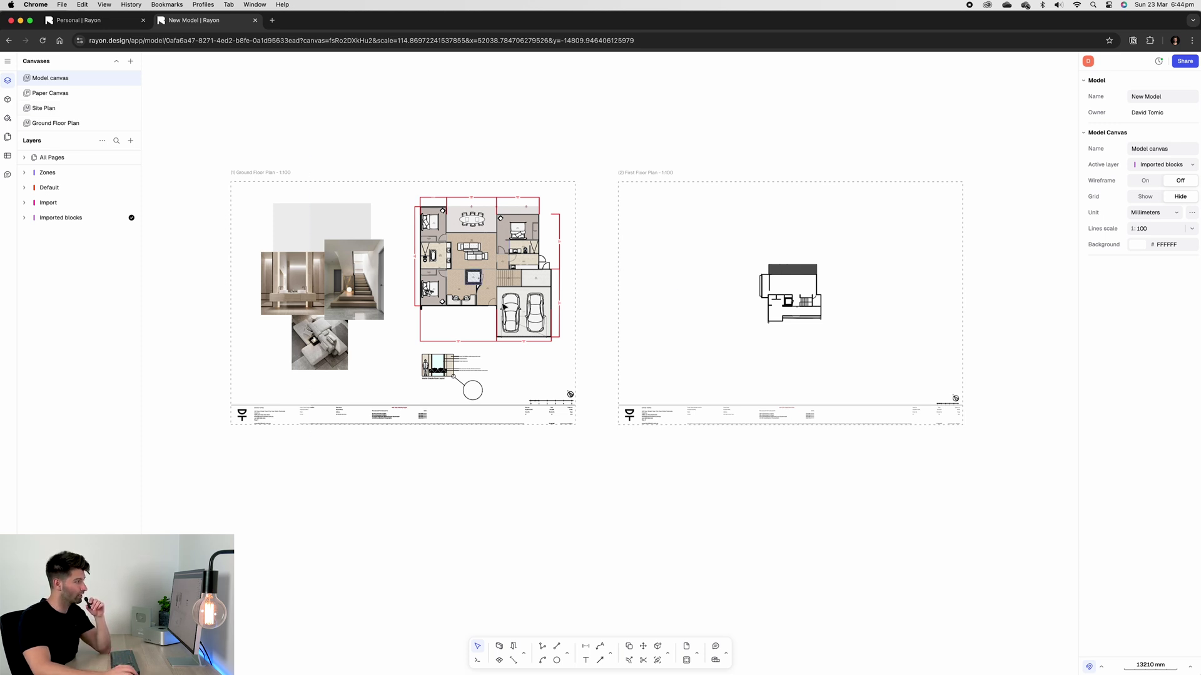
pyautogui.scroll(5, 522, 261)
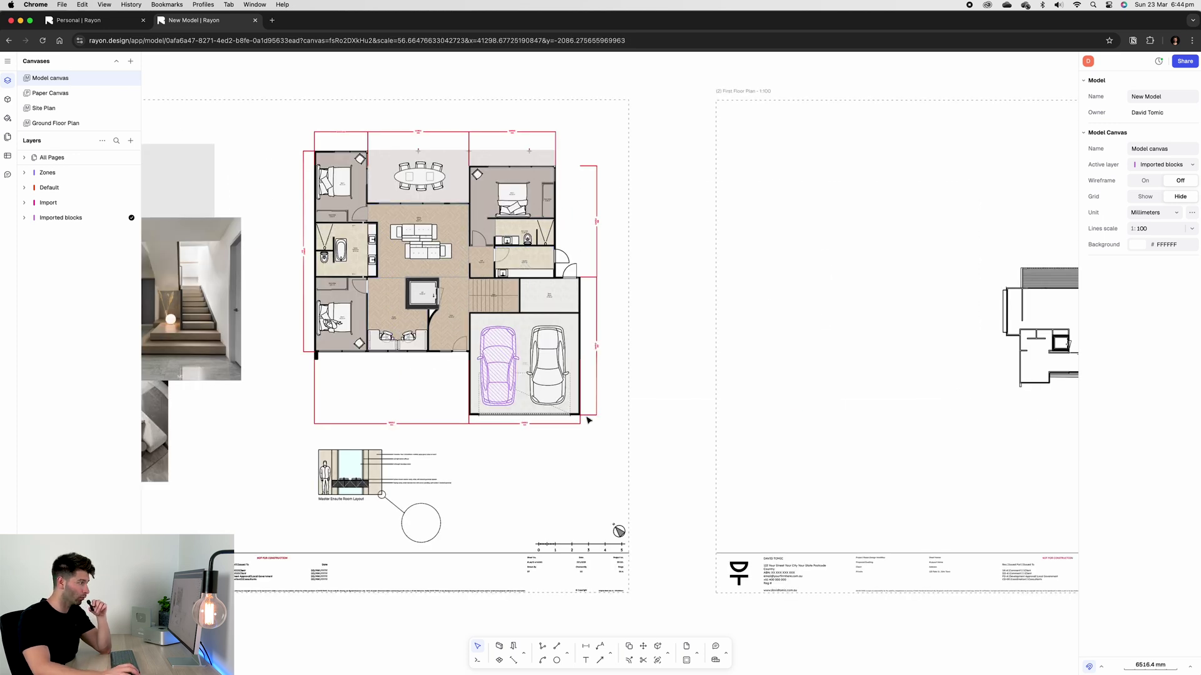
pyautogui.moveTo(620, 437); pyautogui.dragTo(294, 124)
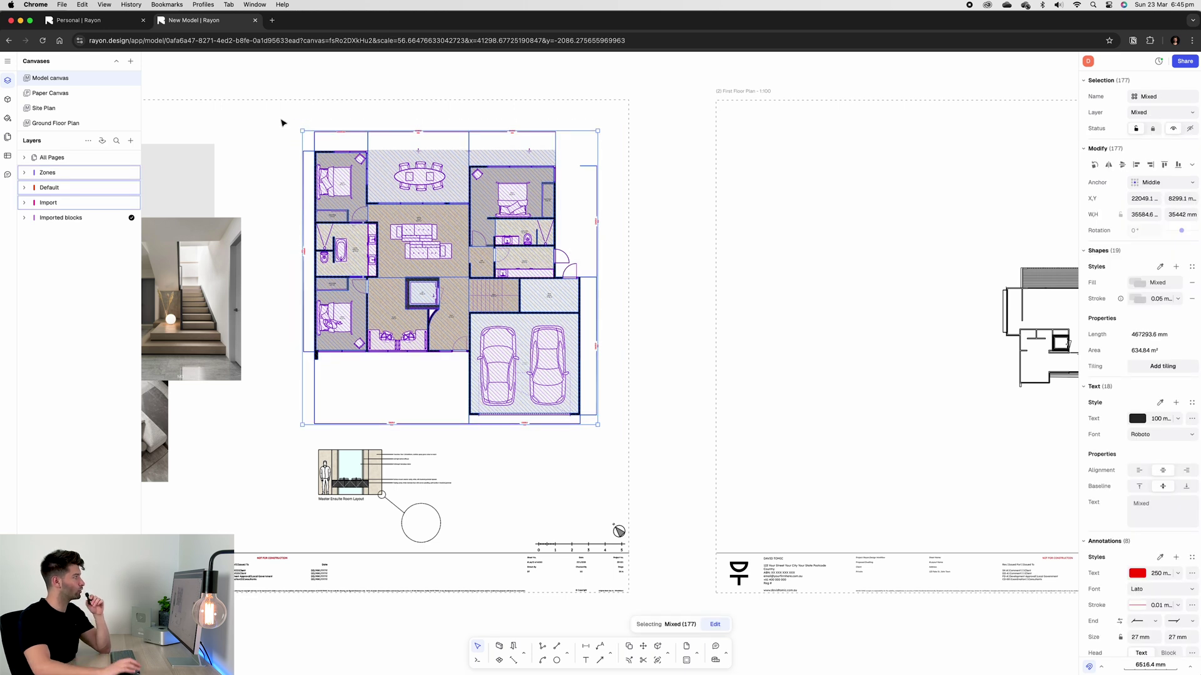
pyautogui.doubleClick(61, 123)
pyautogui.press('super+v')
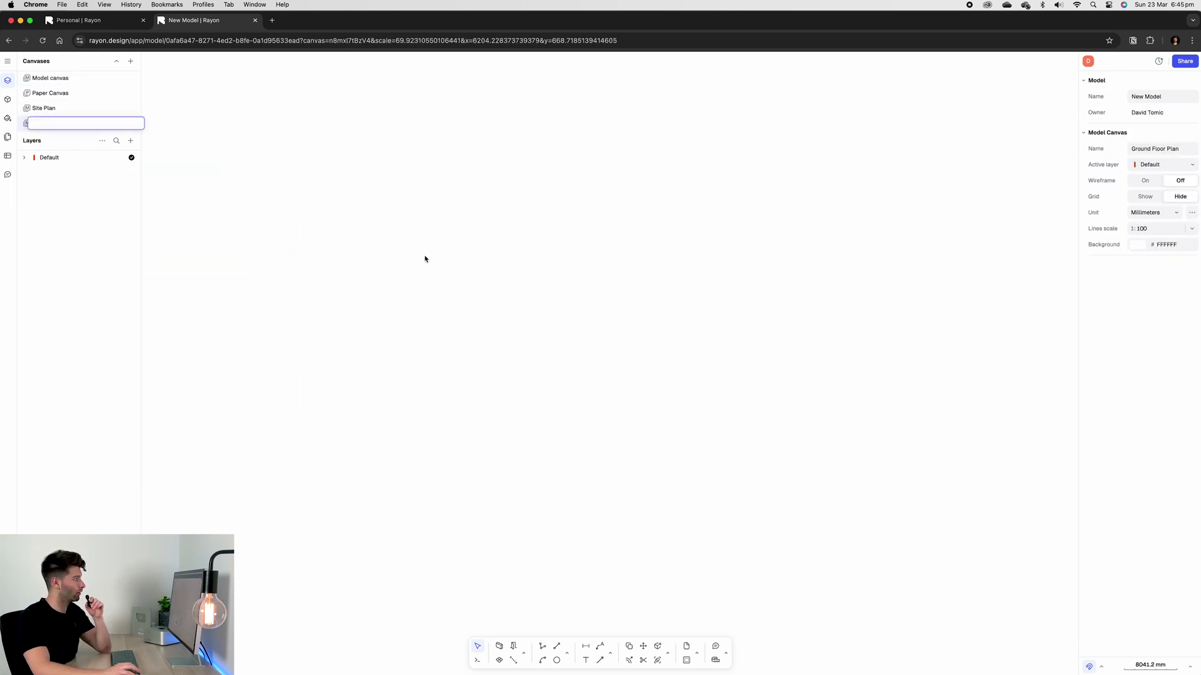
pyautogui.click(428, 270)
pyautogui.press('super+v')
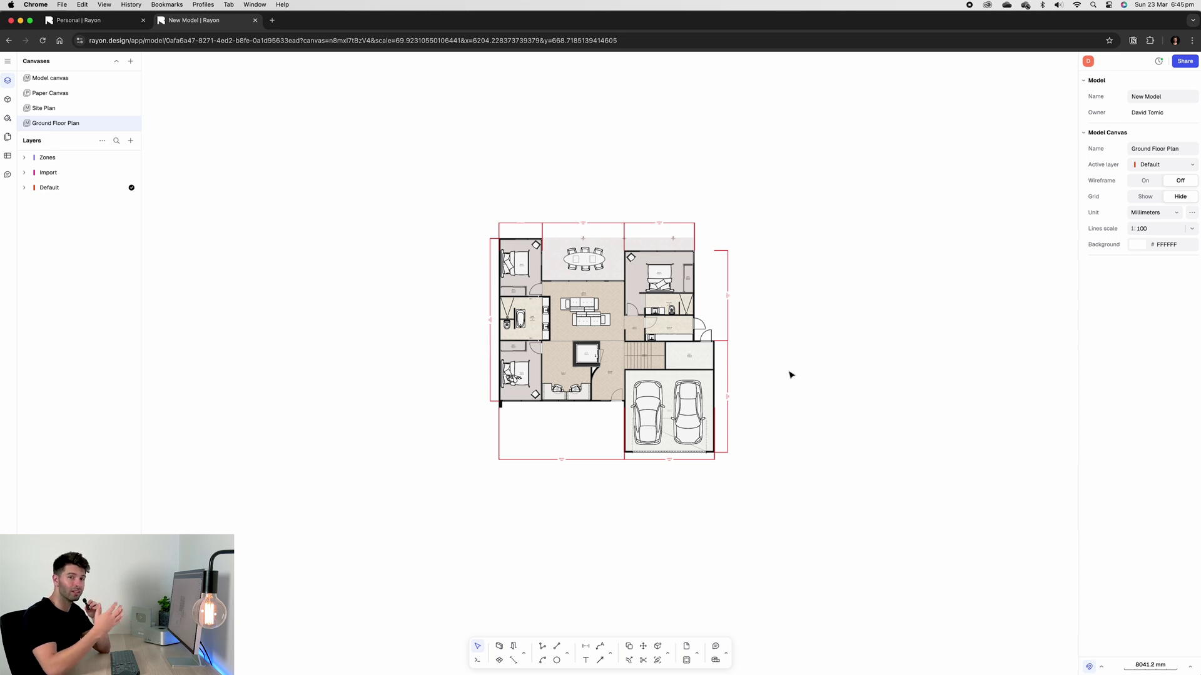
# Step: Add a paper canvas named 'Ground Floor Plan - 1:100'
pyautogui.scroll(2, 616, 282)
pyautogui.click(131, 62)
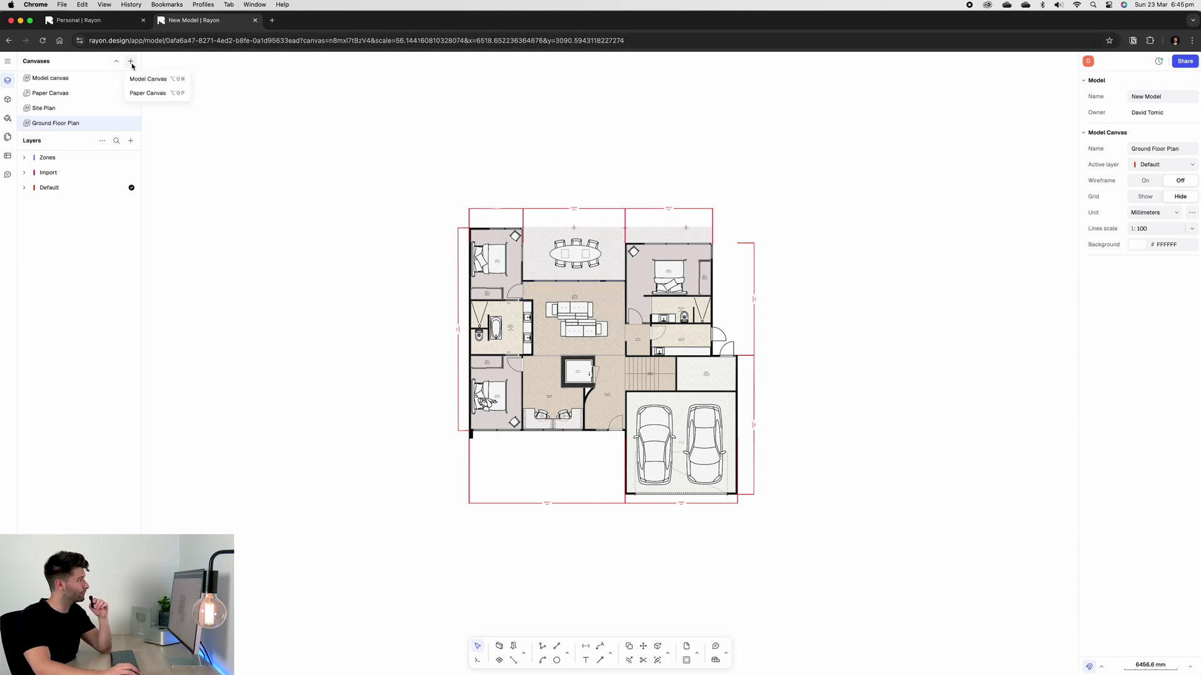
pyautogui.click(145, 93)
pyautogui.write('Ground')
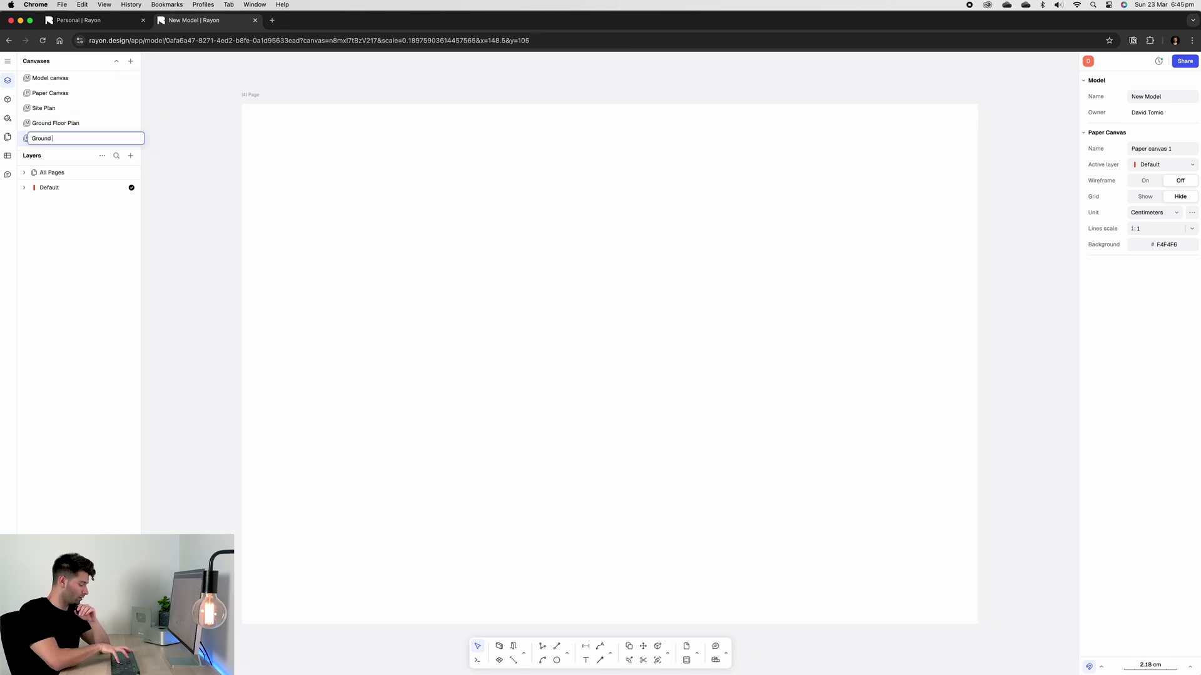
pyautogui.write(' Floor Plan - 1:100')
pyautogui.press('Return')
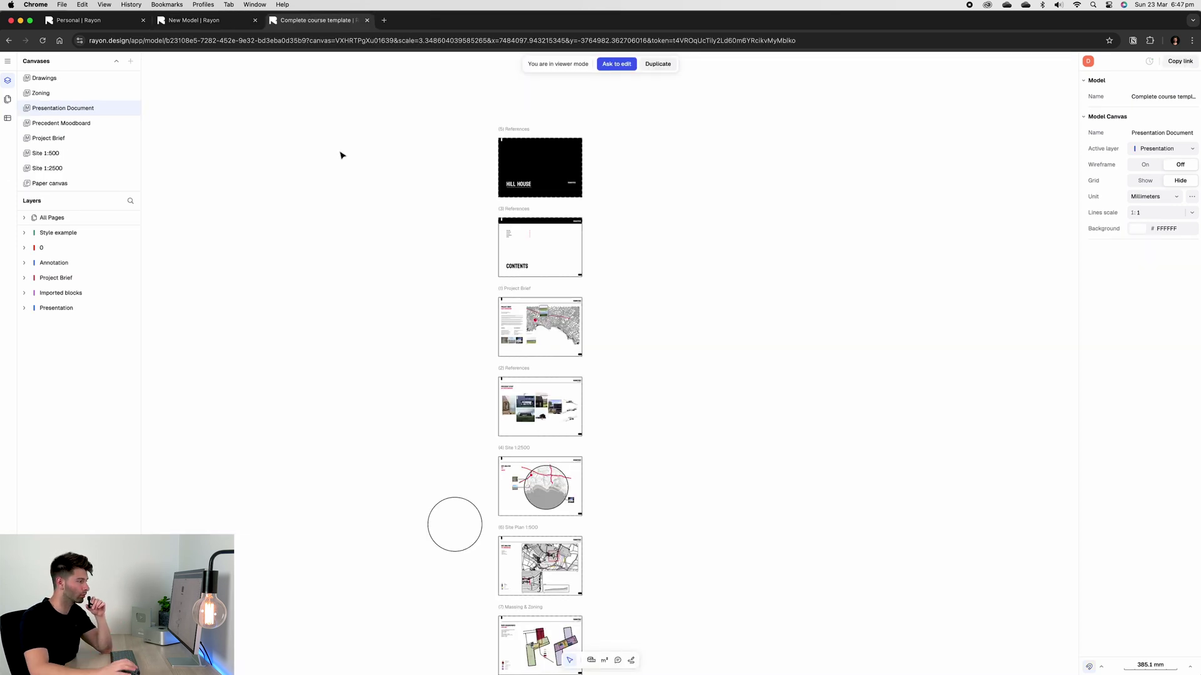
pyautogui.scroll(5, 505, 142)
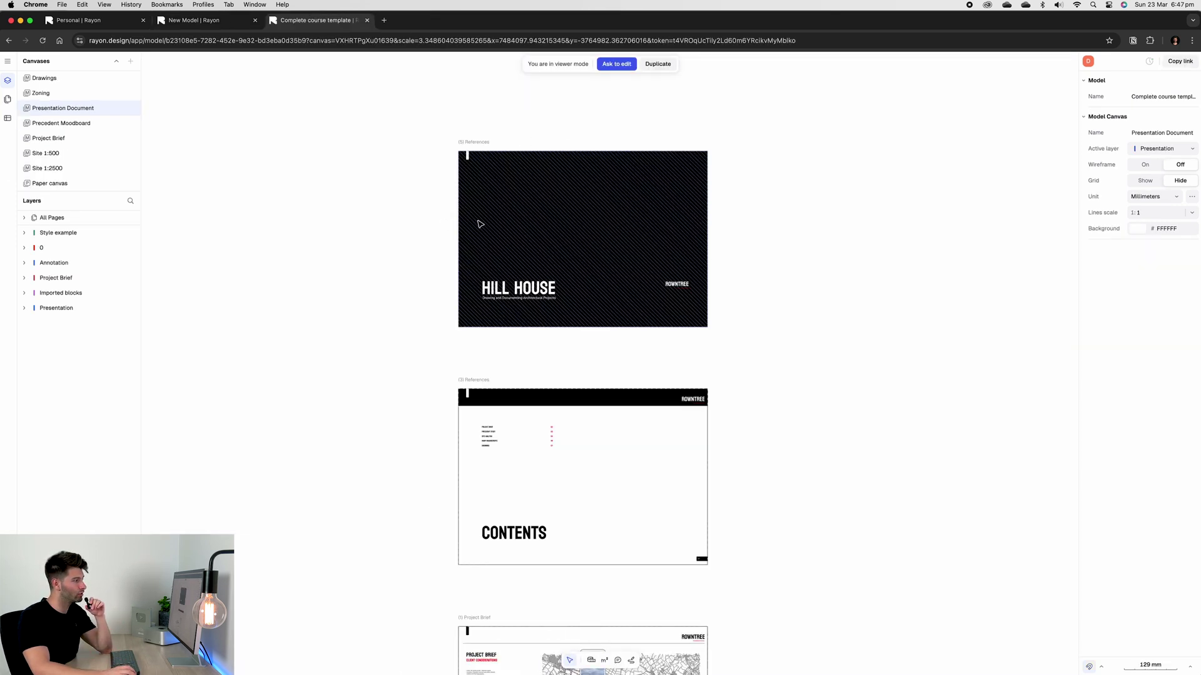
pyautogui.scroll(-5, 633, 322)
pyautogui.scroll(-10, 544, 388)
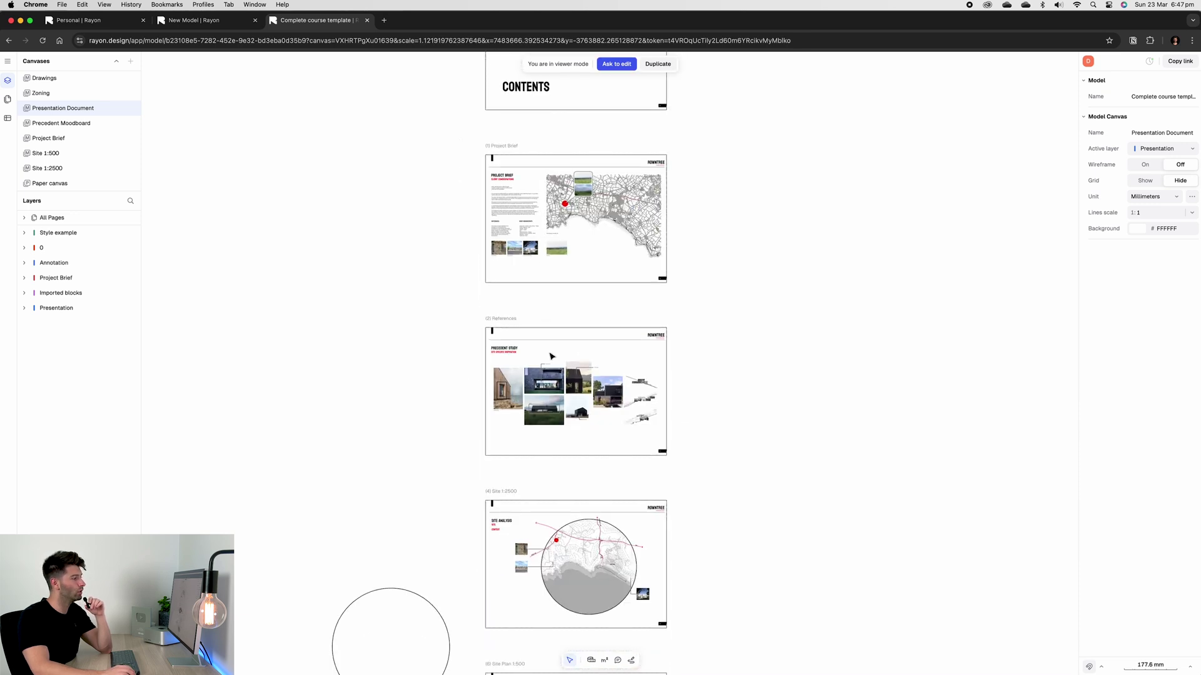
pyautogui.scroll(-15, 550, 357)
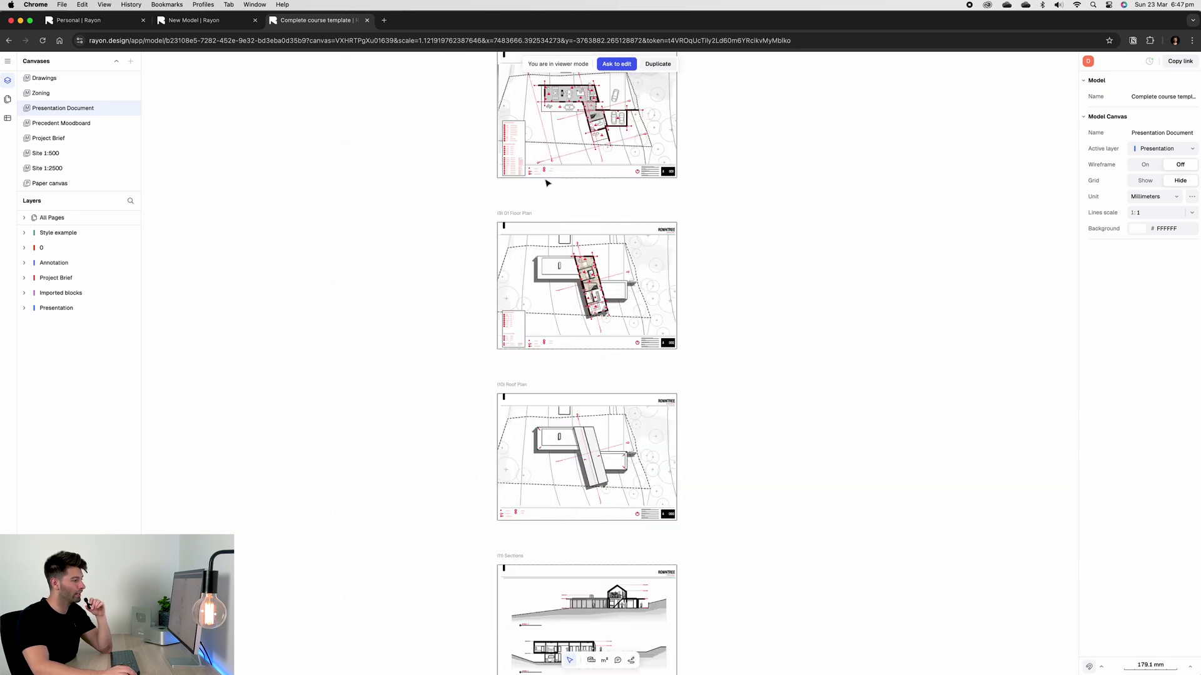
pyautogui.scroll(-10, 531, 294)
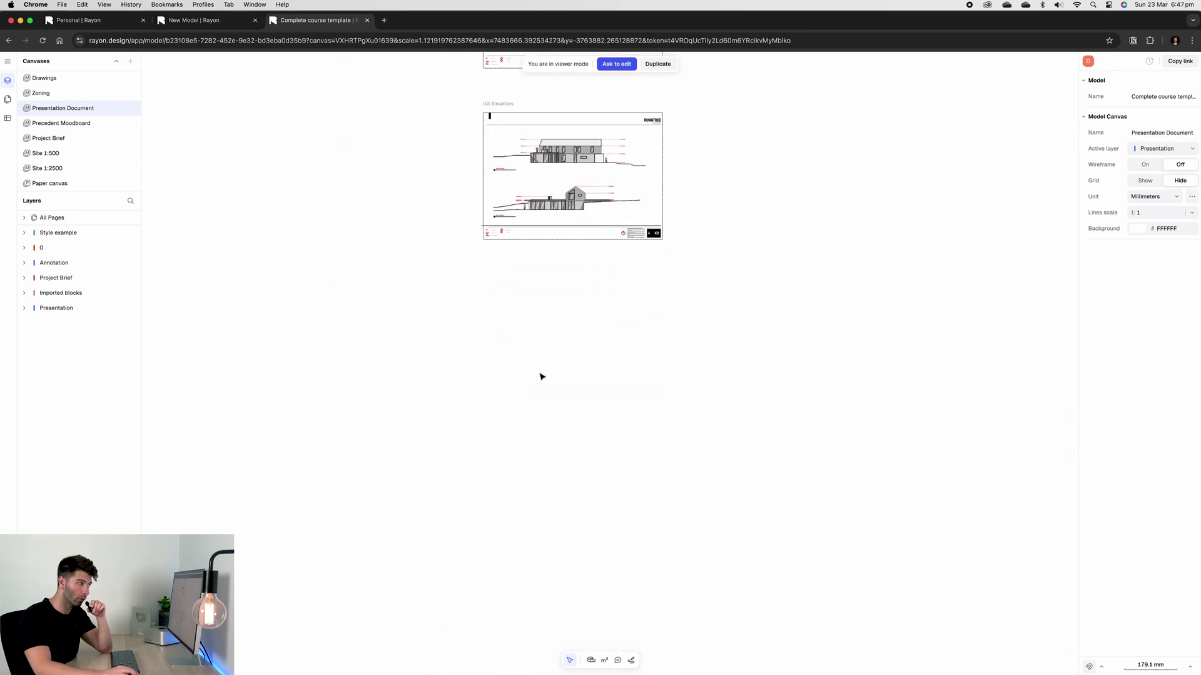
pyautogui.scroll(2, 542, 377)
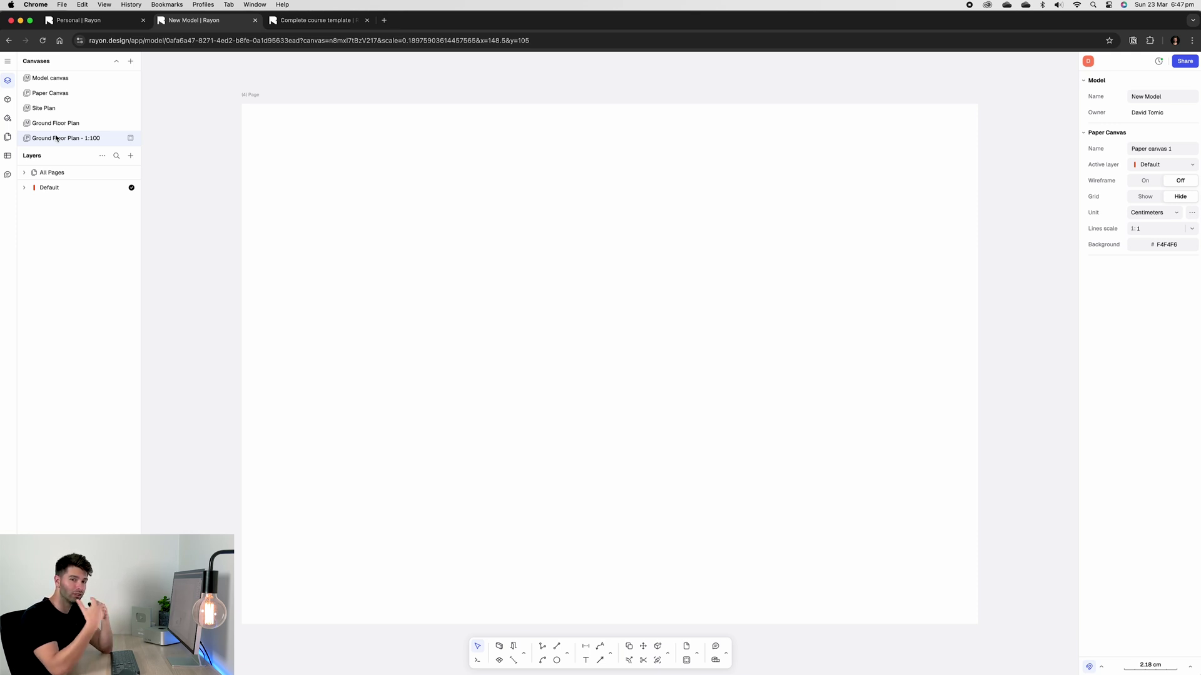
# Step: Try several background colours, then set the canvas background hex to FFFFFF
pyautogui.scroll(-3, 418, 300)
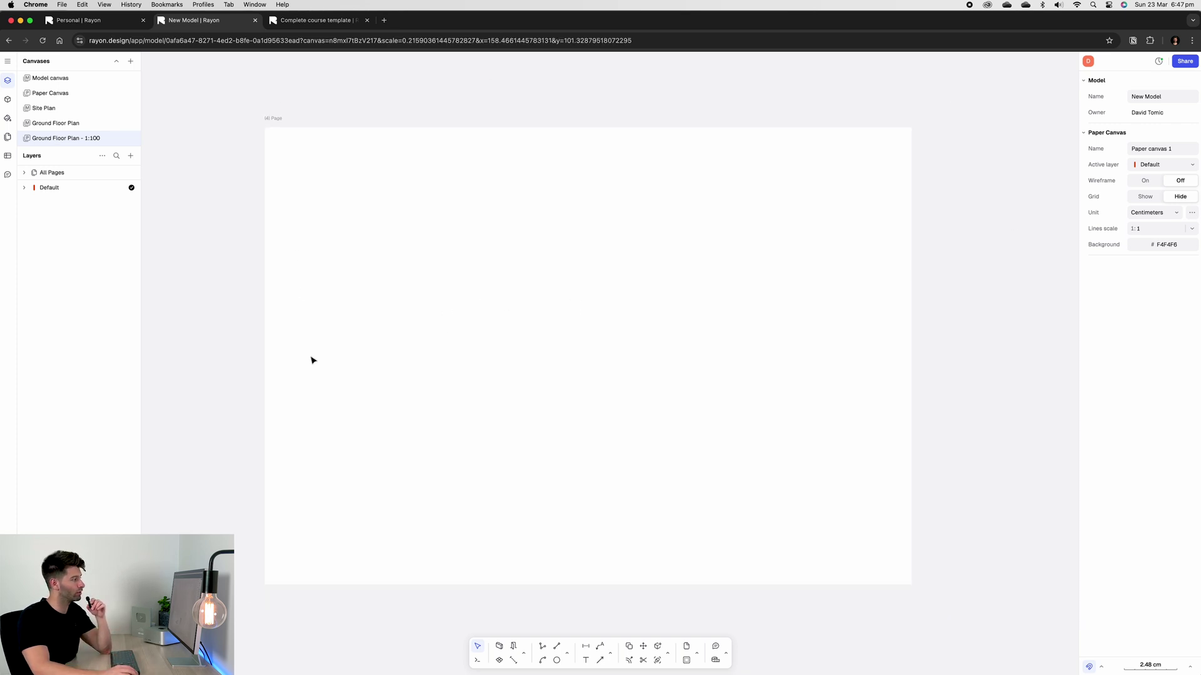
pyautogui.click(1138, 244)
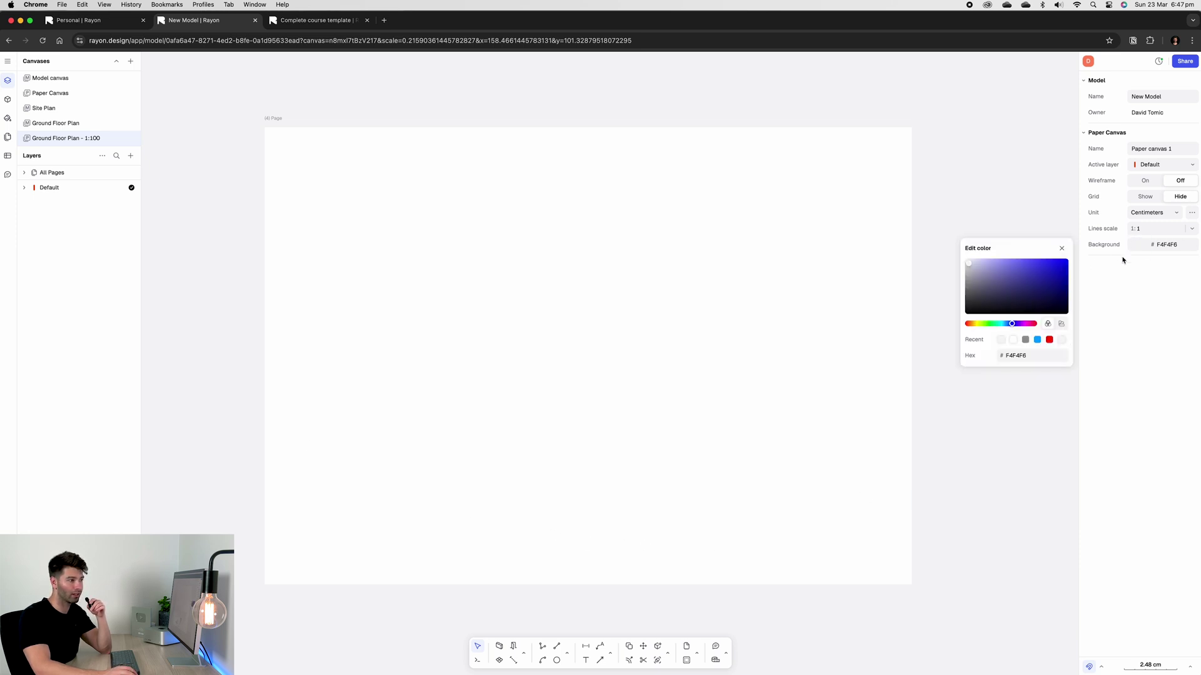
pyautogui.click(1032, 355)
pyautogui.click(1037, 339)
pyautogui.click(1048, 340)
pyautogui.moveTo(1002, 290); pyautogui.dragTo(967, 275)
pyautogui.click(1022, 355)
pyautogui.write('FFFFFF')
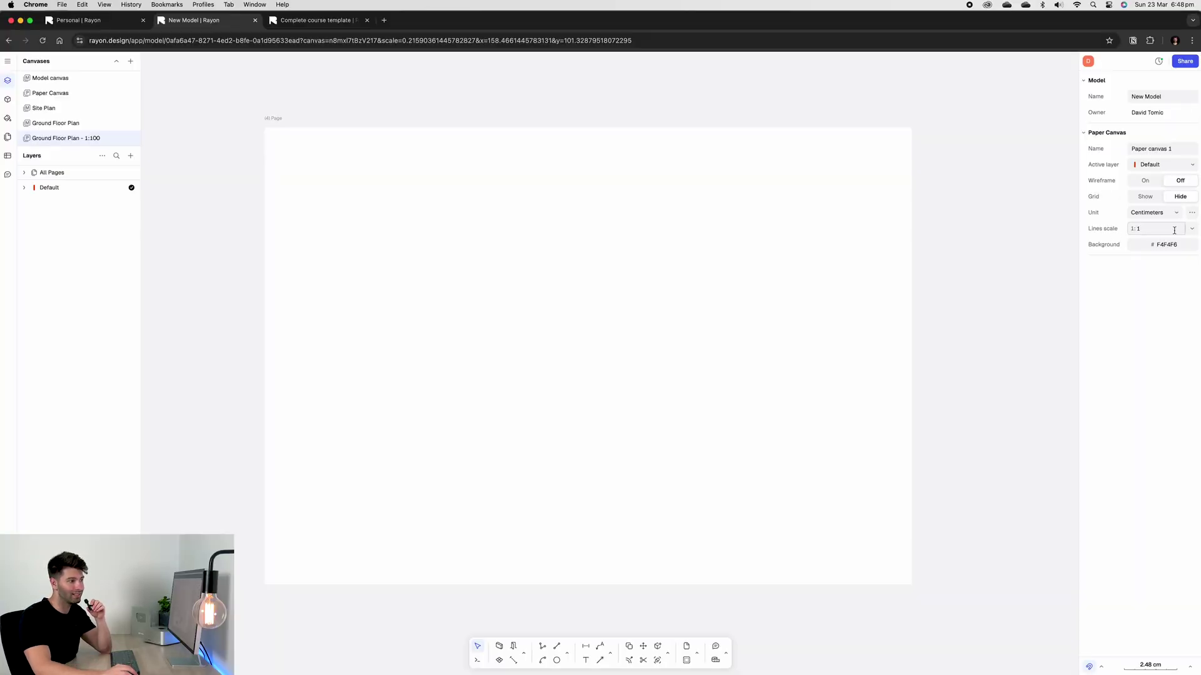
# Step: Set the paper canvas unit to Millimeters, leaving the line scale unchanged
pyautogui.click(1191, 229)
pyautogui.click(1137, 246)
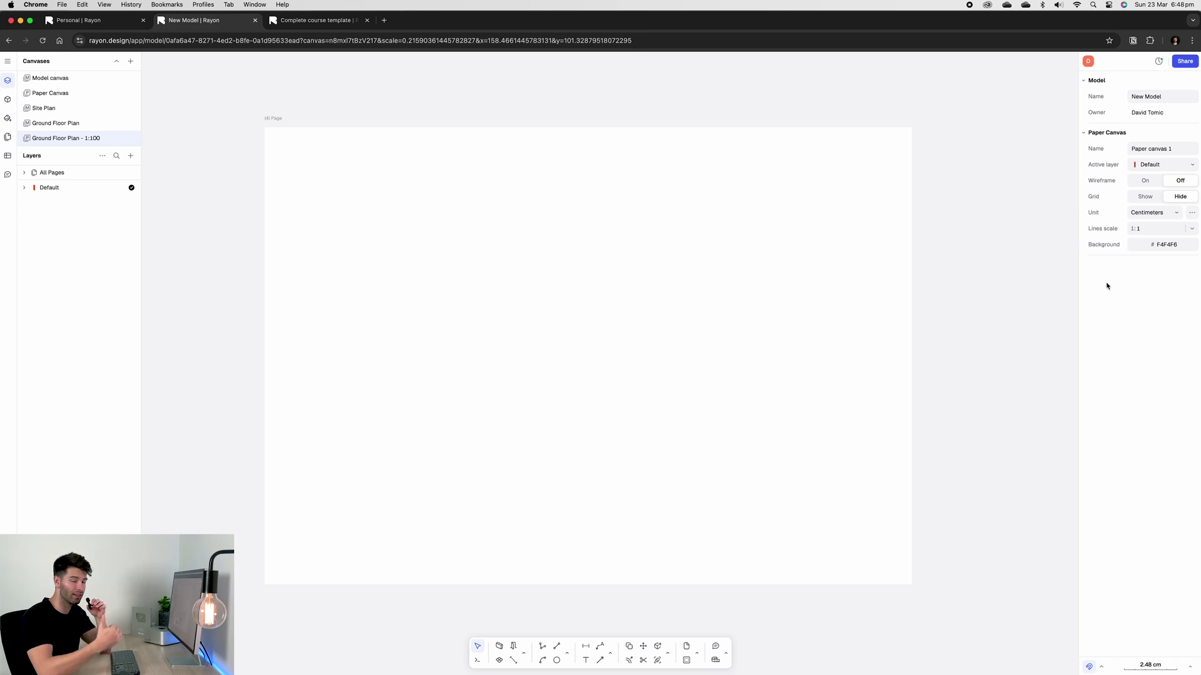
pyautogui.click(1171, 213)
pyautogui.click(1162, 230)
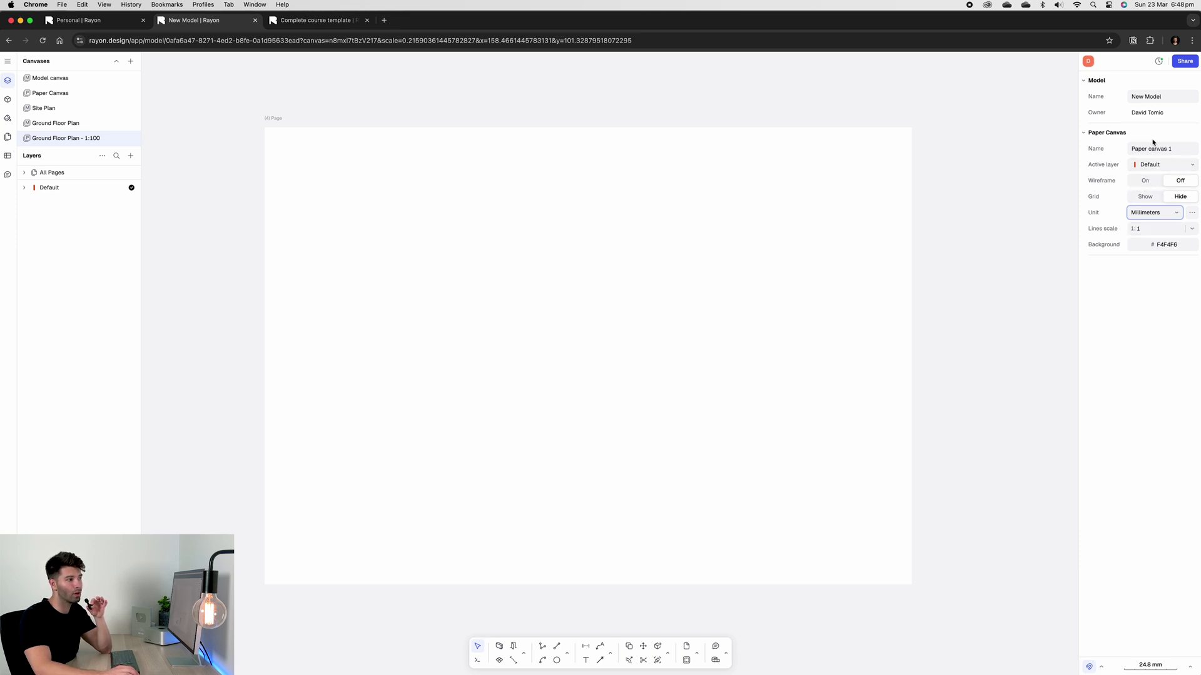
pyautogui.click(950, 274)
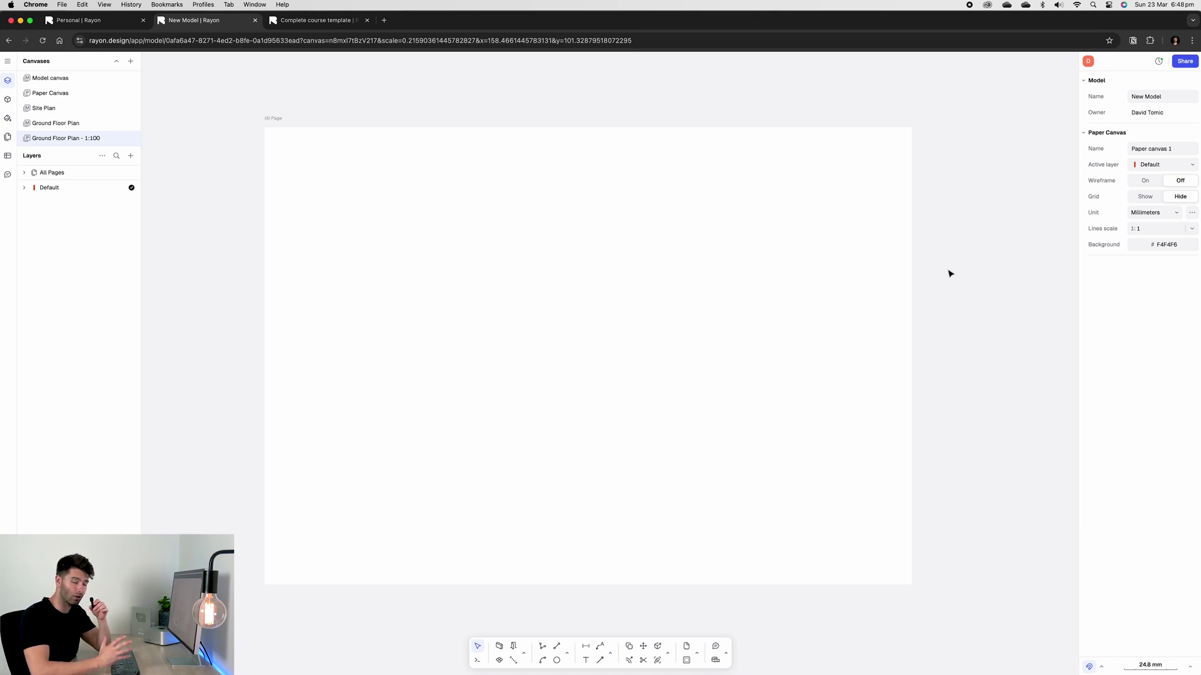
# Step: Rename the blank page to 'Ground Floor Plan - 1:100'
pyautogui.click(913, 237)
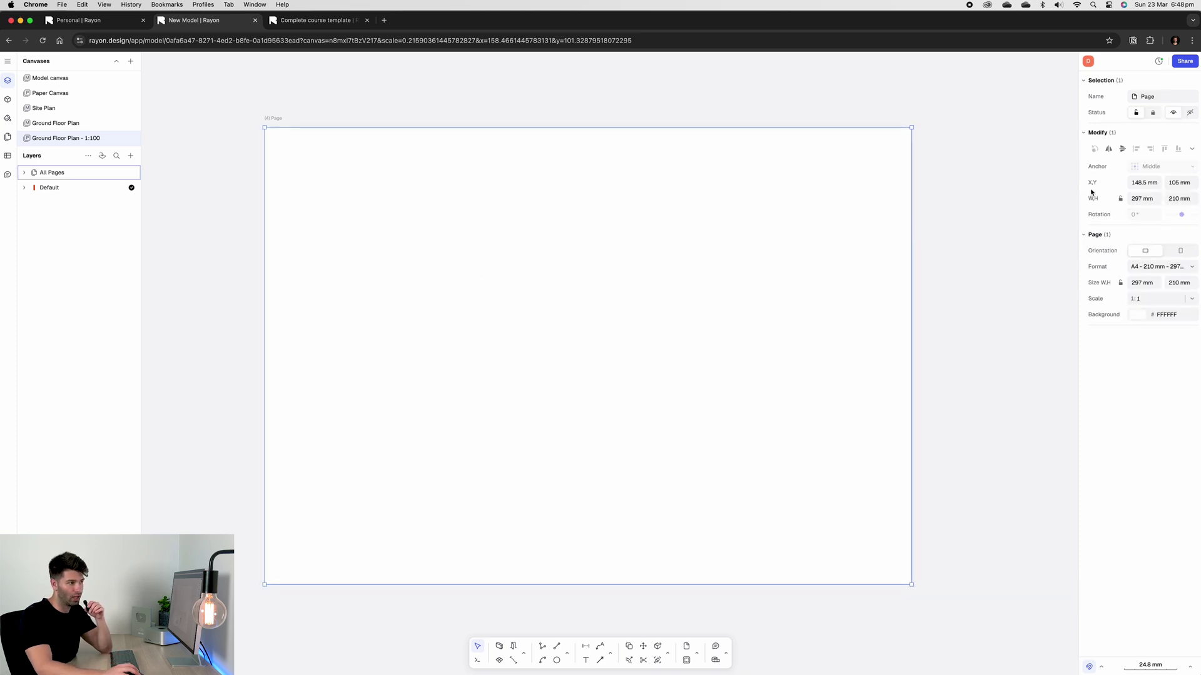
pyautogui.click(1177, 97)
pyautogui.write('Groun')
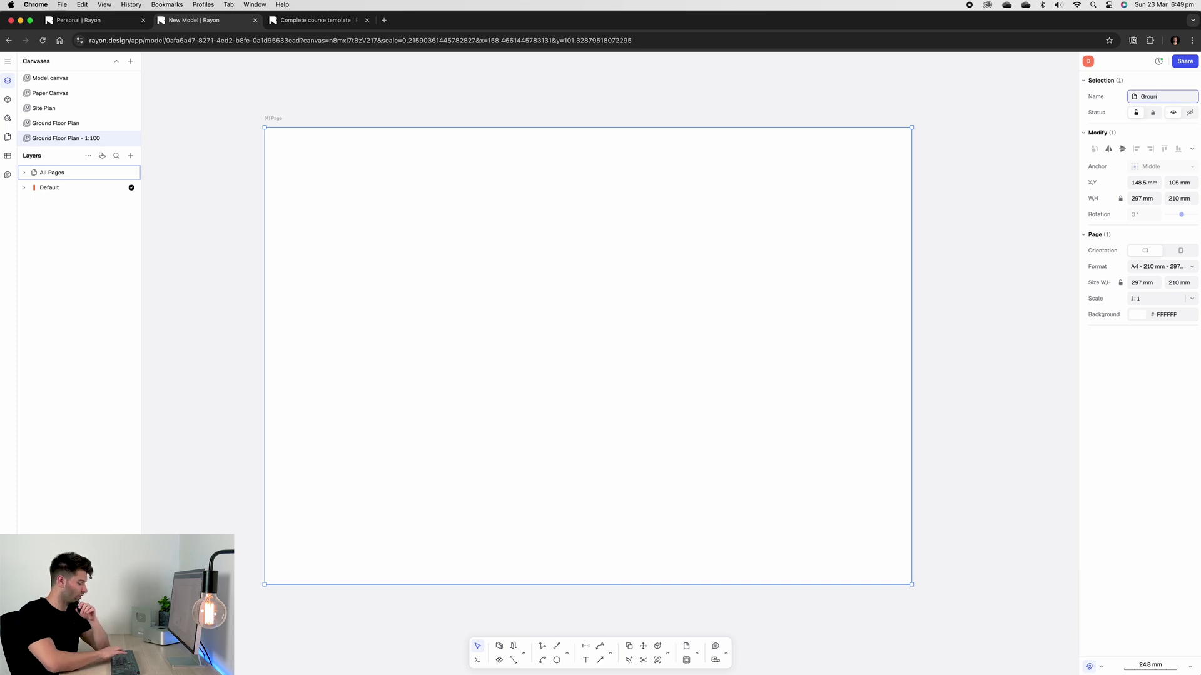
pyautogui.write('d')
pyautogui.write('Floor Plan - 1:100')
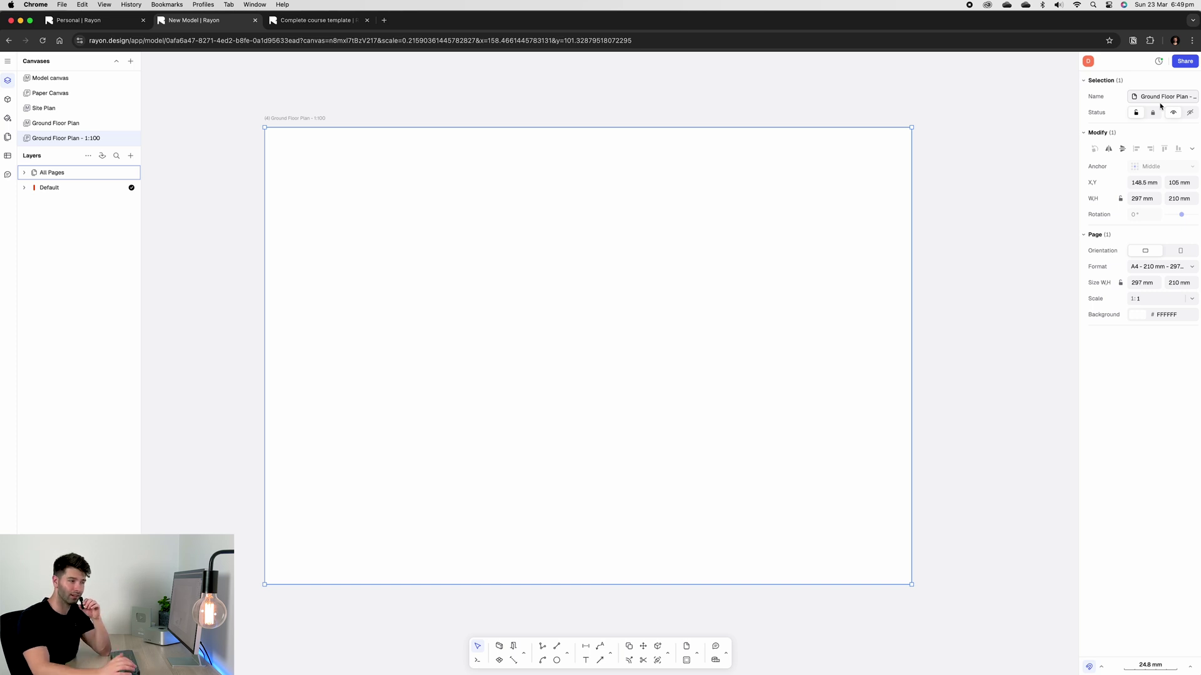
# Step: Set the page format to A1 (841 × 594 mm) and centre the whole page in view
pyautogui.click(1192, 267)
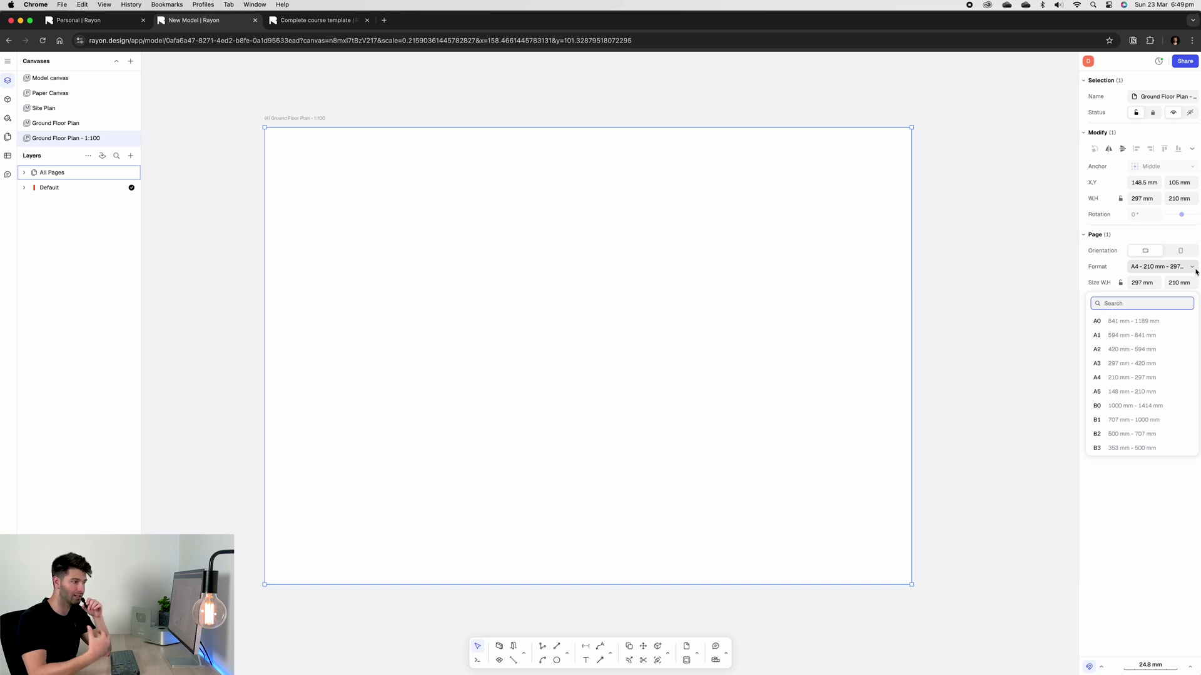
pyautogui.click(1154, 337)
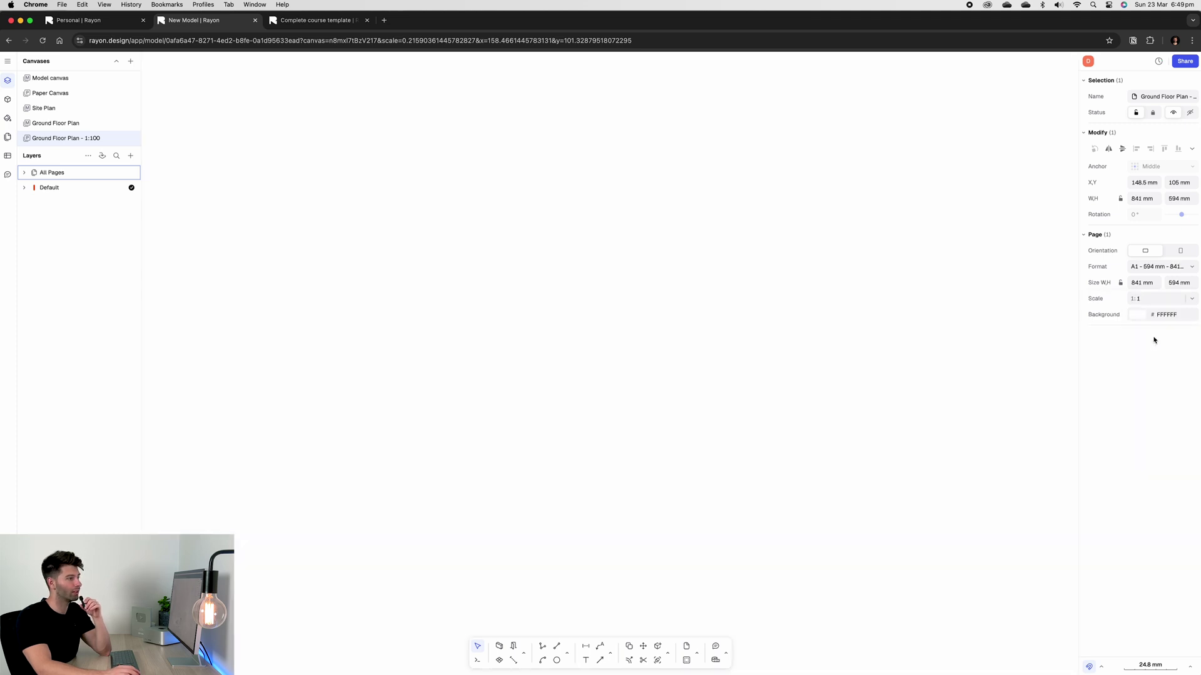
pyautogui.scroll(-5, 957, 337)
pyautogui.scroll(2, 968, 332)
pyautogui.moveTo(968, 333); pyautogui.dragTo(909, 319, button='middle')
pyautogui.scroll(1, 869, 285)
pyautogui.scroll(1, 803, 249)
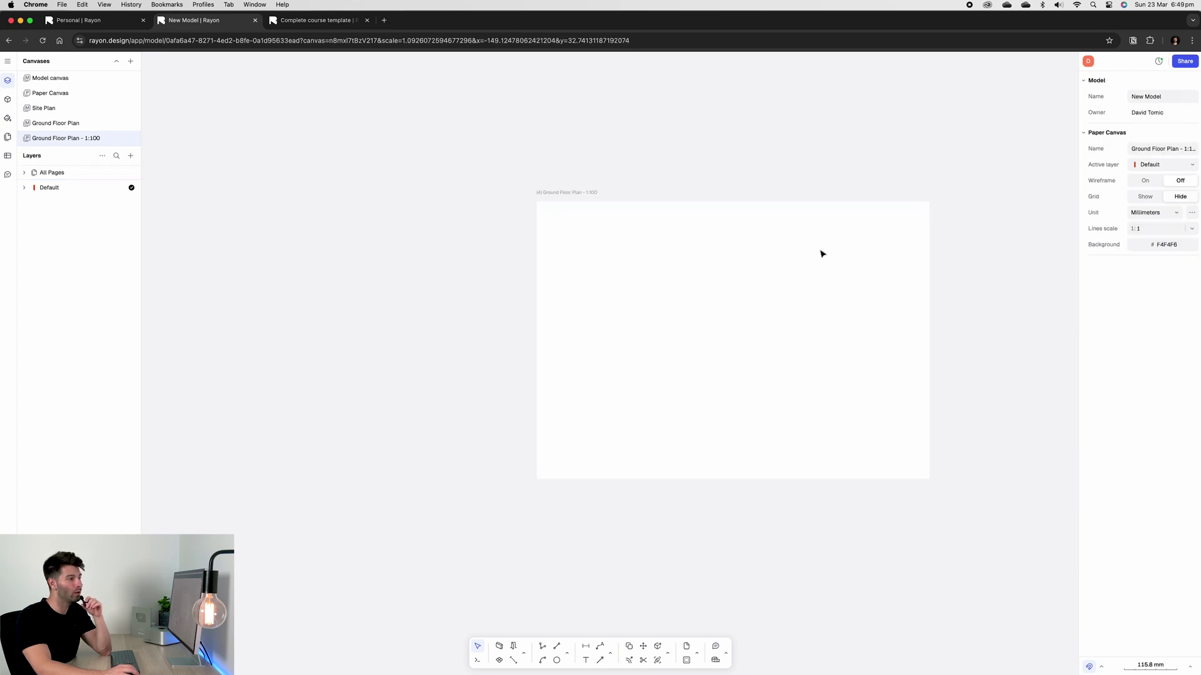
pyautogui.scroll(3, 987, 292)
pyautogui.click(987, 291)
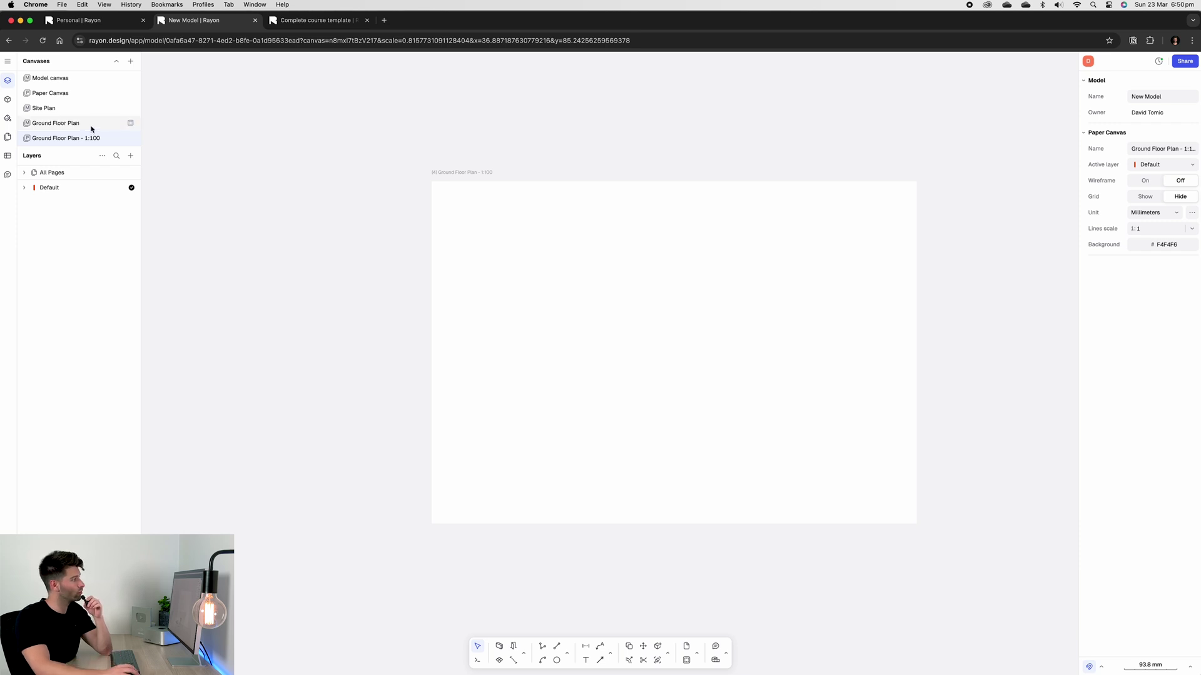
# Step: Place the Ground Floor Plan view on the page and set its scale to 1:100
pyautogui.click(130, 124)
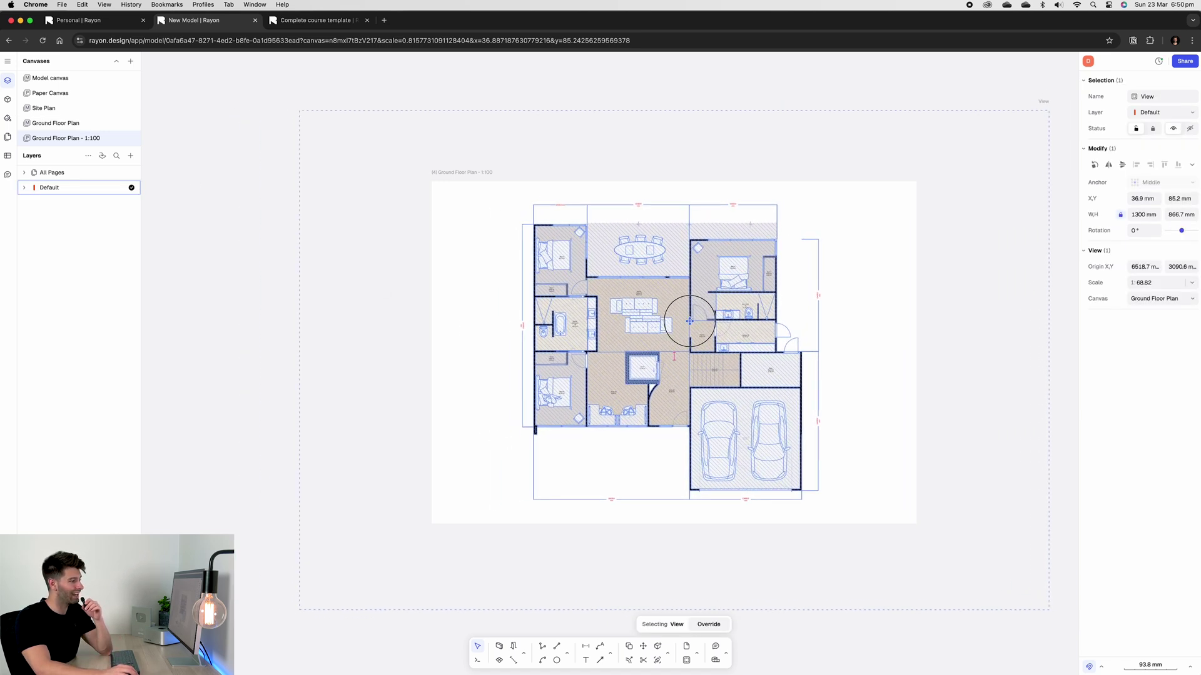
pyautogui.click(781, 115)
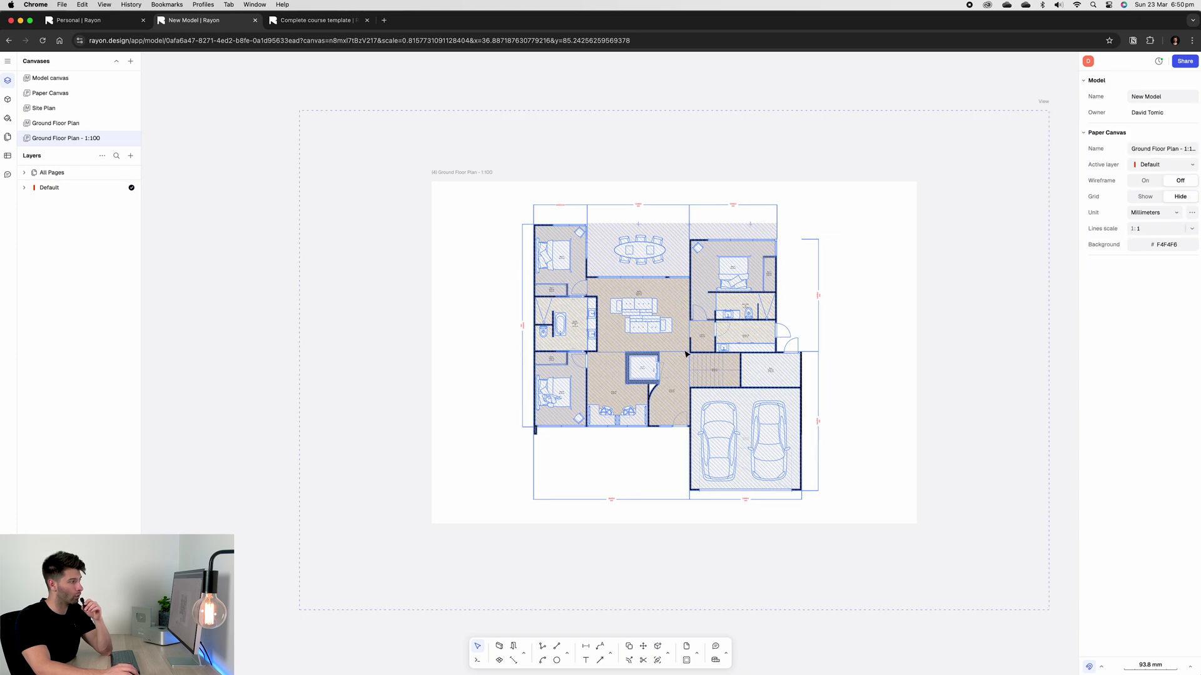
pyautogui.click(782, 430)
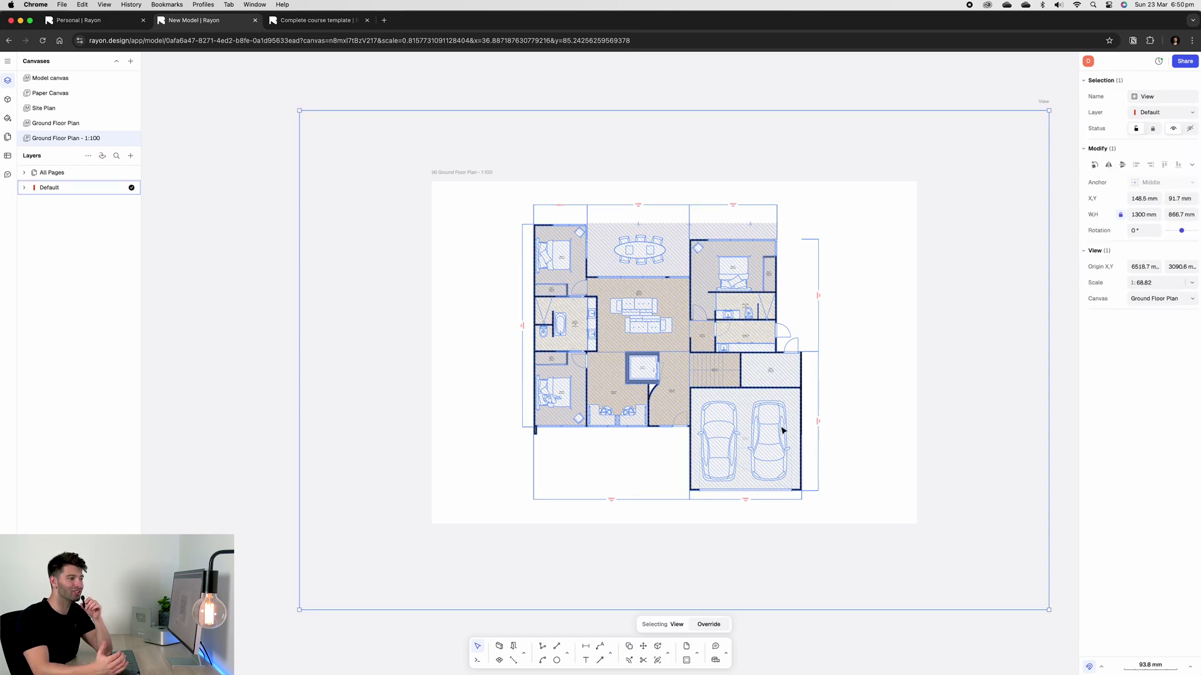
pyautogui.click(1135, 284)
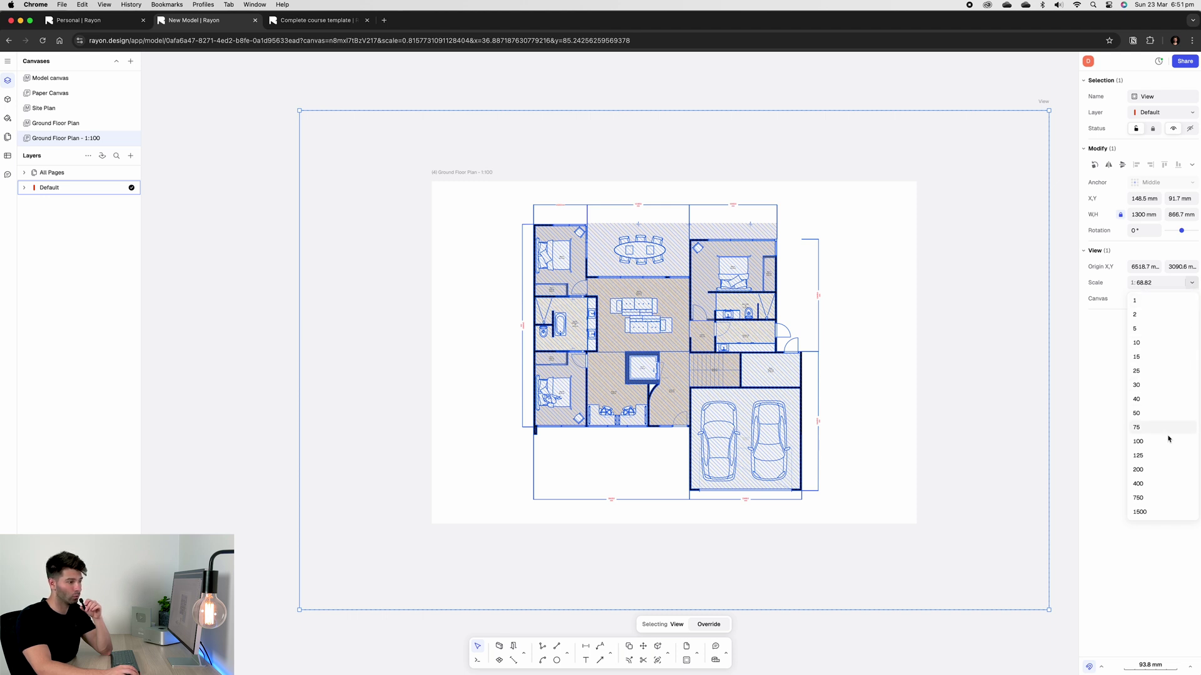
pyautogui.click(1139, 442)
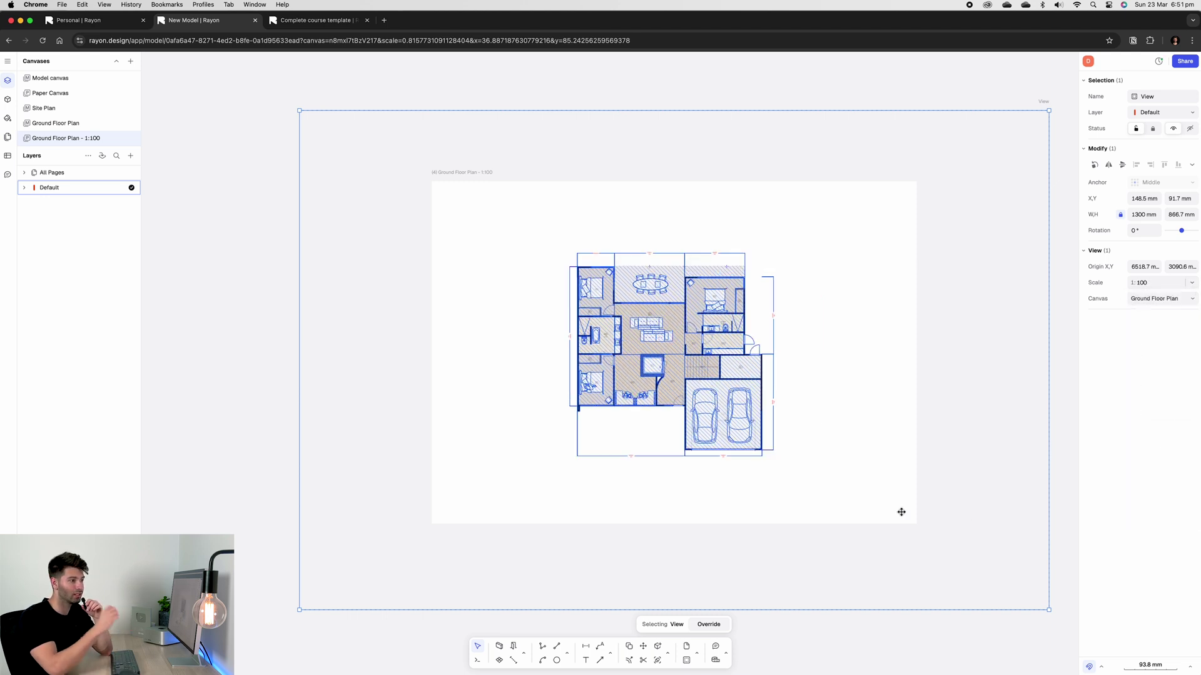
# Step: Crop the view frame's right and bottom edges in close to the floor plan
pyautogui.hscroll(2, 901, 512)
pyautogui.scroll(-1, 901, 512)
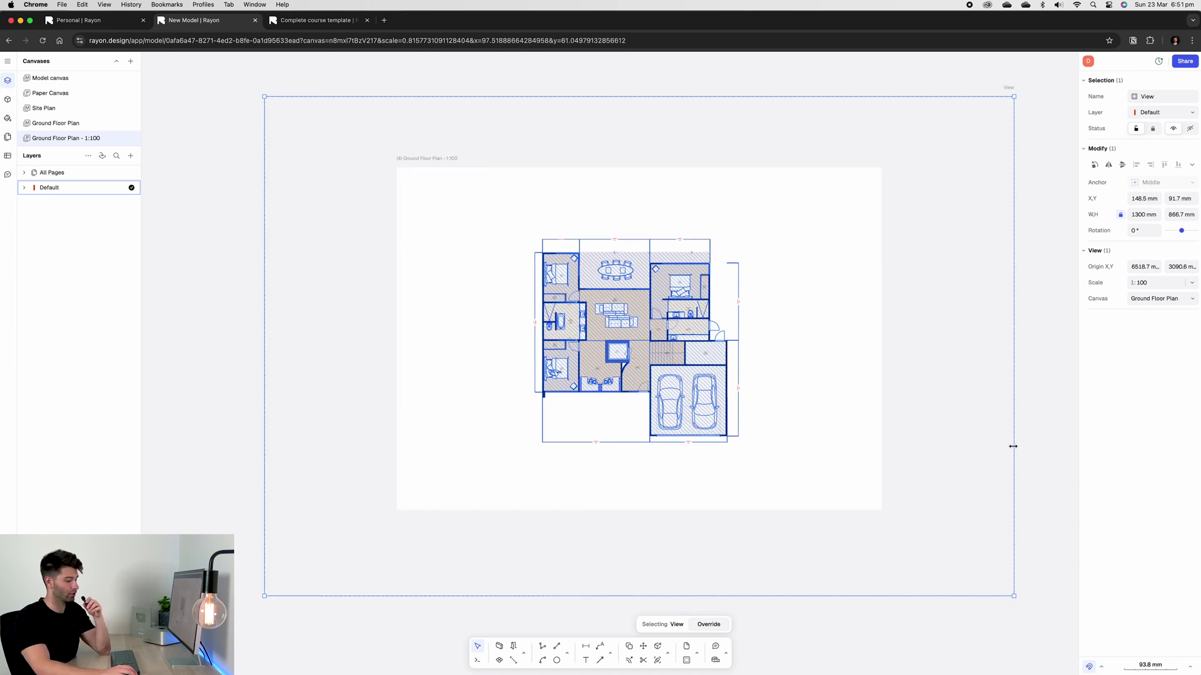
pyautogui.moveTo(1013, 448); pyautogui.dragTo(996, 449)
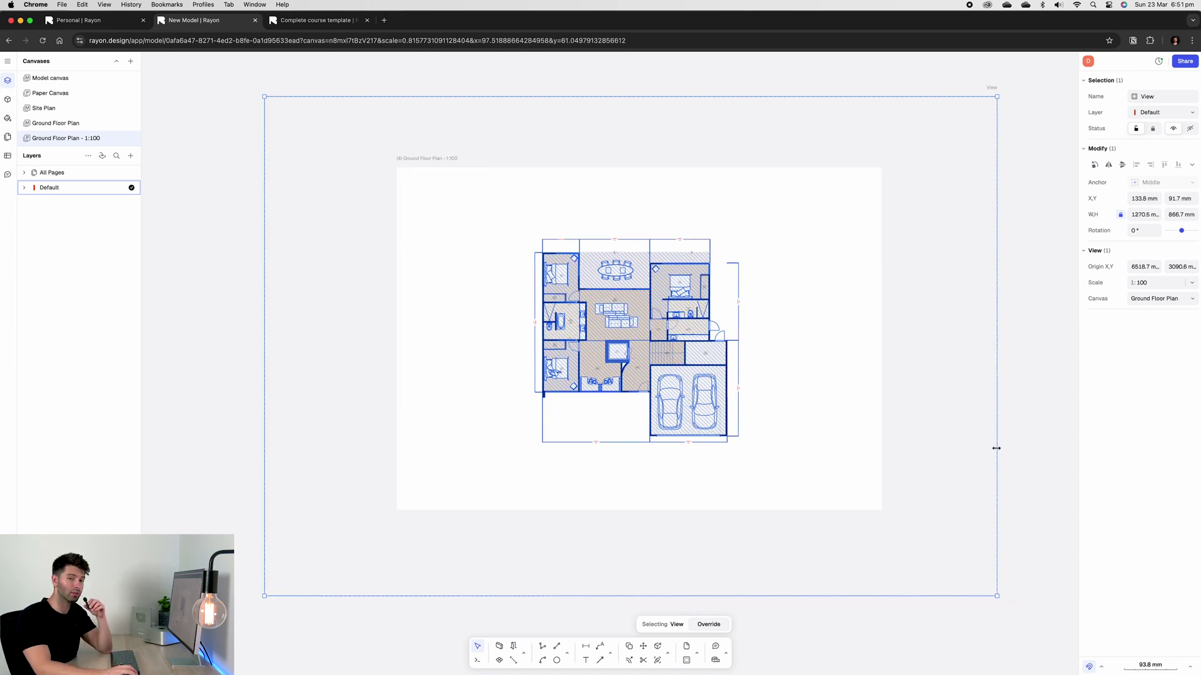
pyautogui.moveTo(996, 448); pyautogui.dragTo(760, 439)
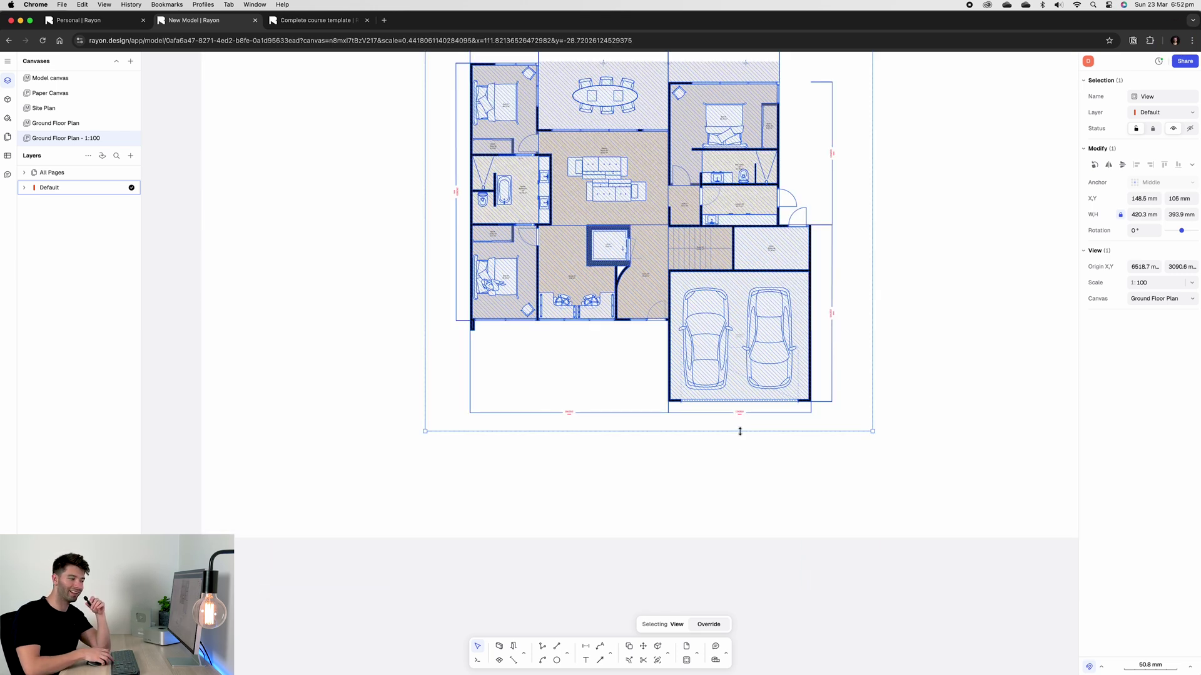
pyautogui.moveTo(736, 431); pyautogui.dragTo(726, 263)
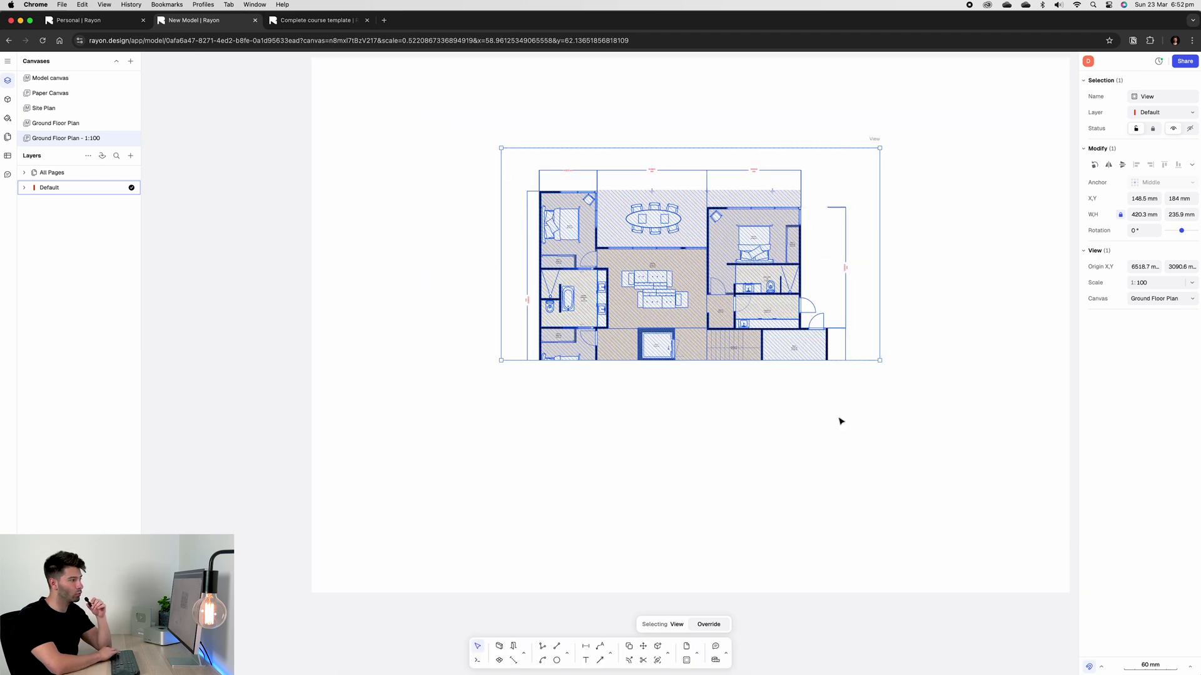
# Step: Undo the bottom crop to restore the garage and move the view to the page's left half
pyautogui.hotkey('ctrl', 'z')
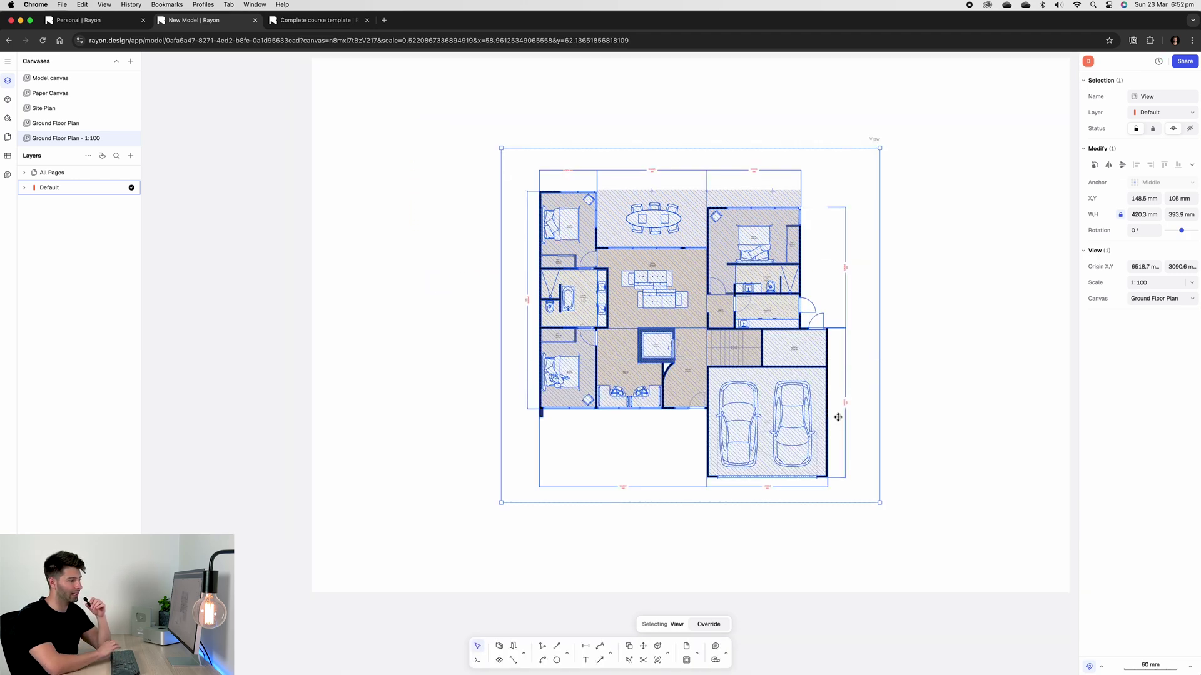
pyautogui.click(989, 419)
pyautogui.scroll(-1, 895, 321)
pyautogui.moveTo(901, 343); pyautogui.dragTo(853, 378, button='middle')
# Step: Duplicate the floor plan view onto the right half of the A1 page
pyautogui.click(598, 369)
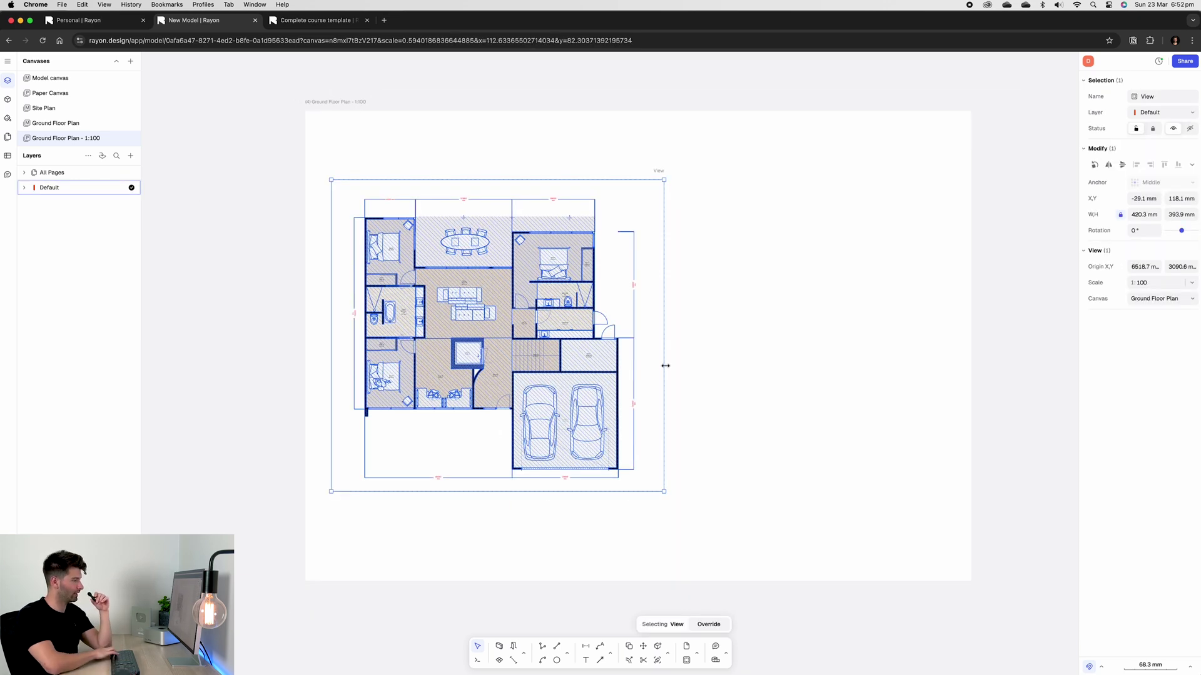
pyautogui.moveTo(664, 365); pyautogui.dragTo(950, 366)
pyautogui.click(1037, 371)
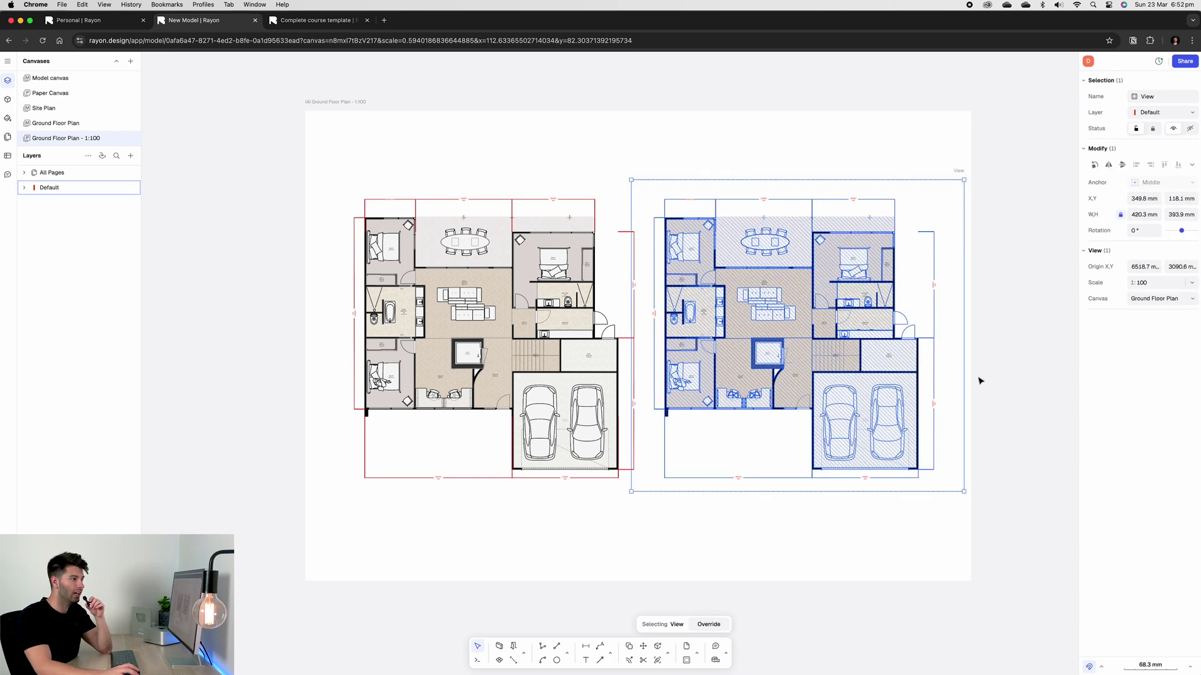
pyautogui.click(979, 379)
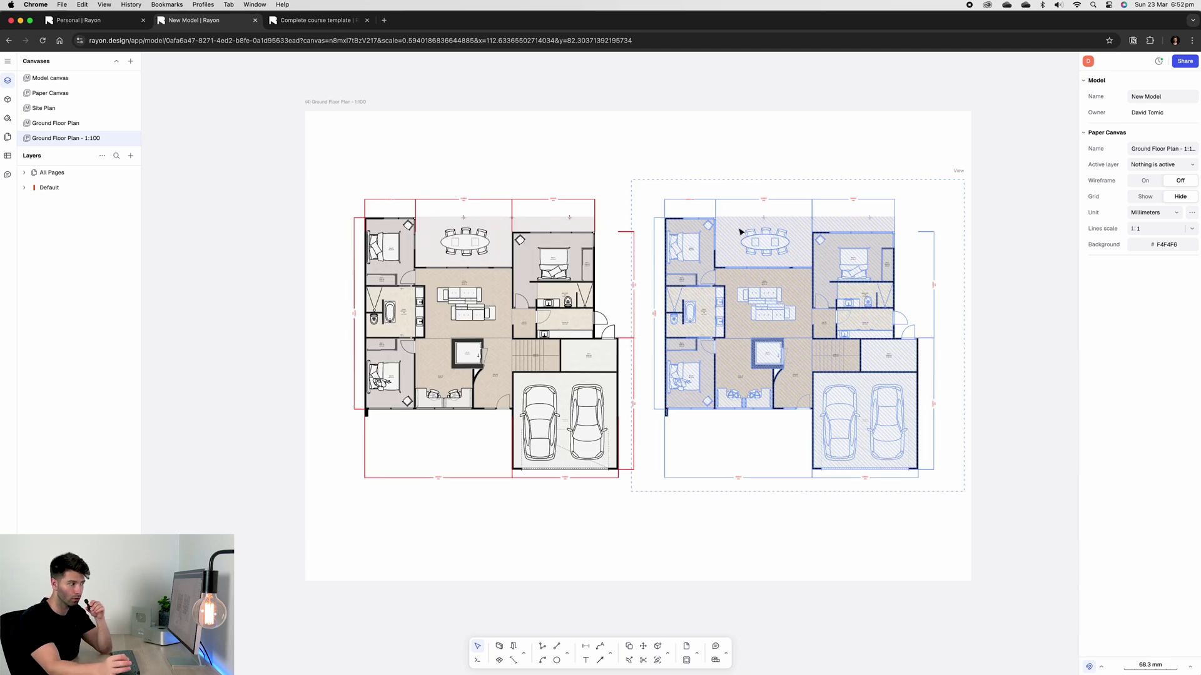
# Step: Give Sitting Room 44 and its four similar zones a Limestone square texture fill
pyautogui.scroll(2, 740, 232)
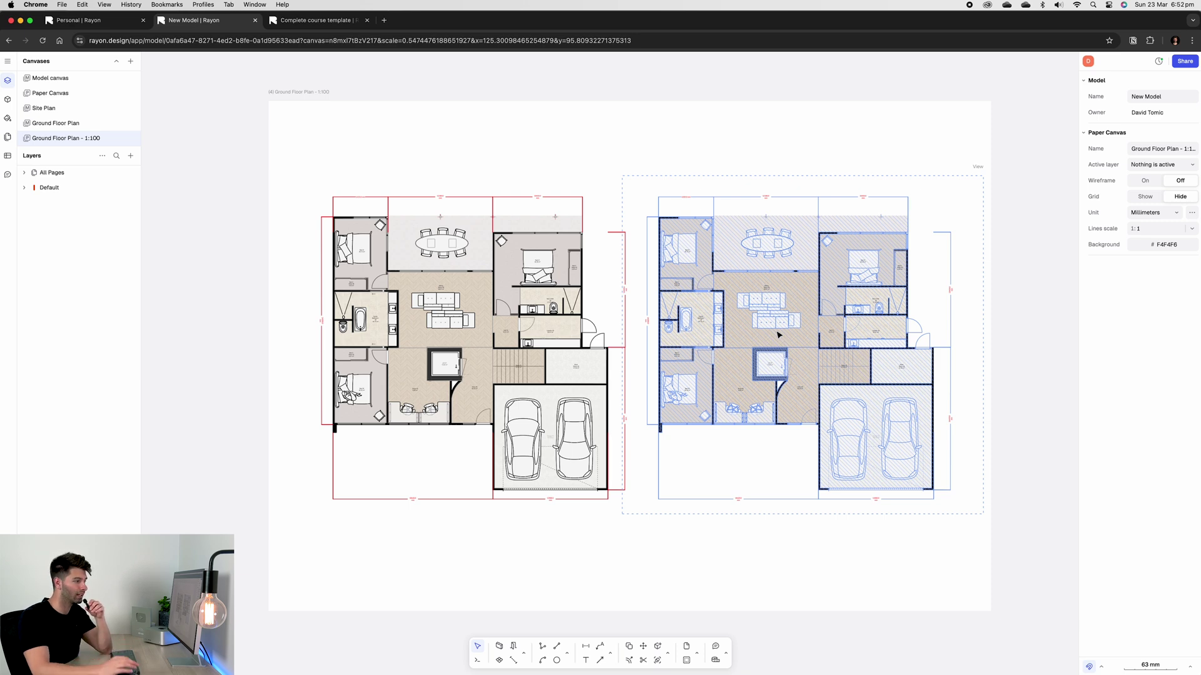
pyautogui.scroll(1, 728, 376)
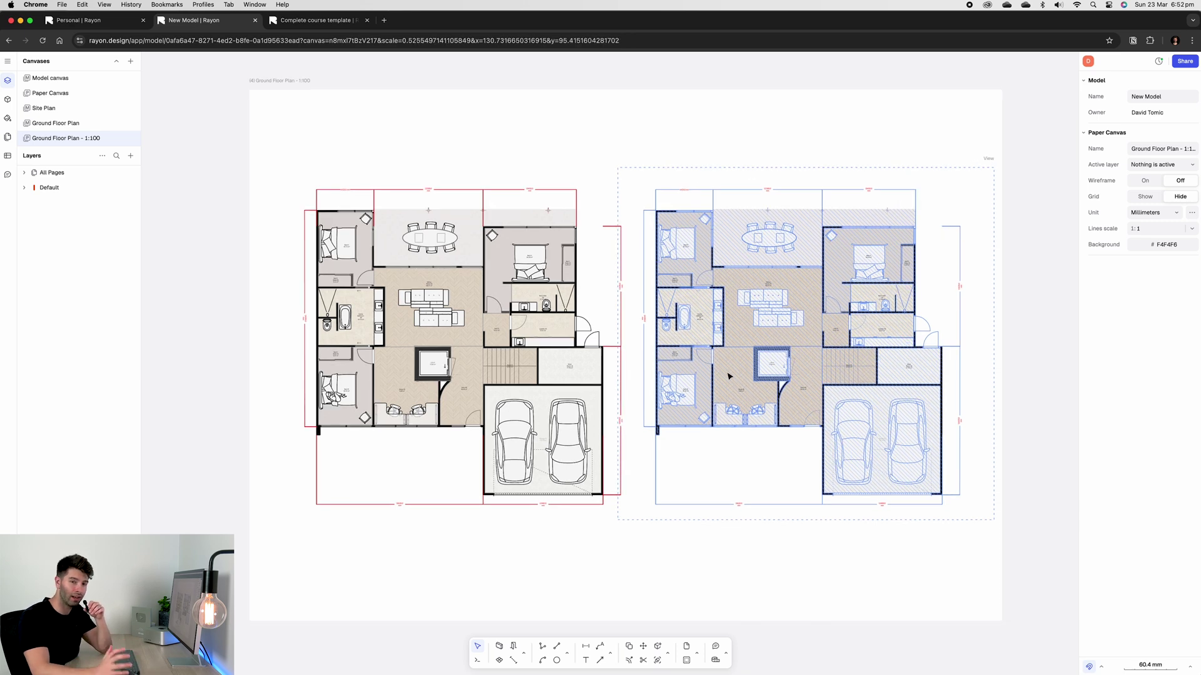
pyautogui.scroll(3, 1035, 274)
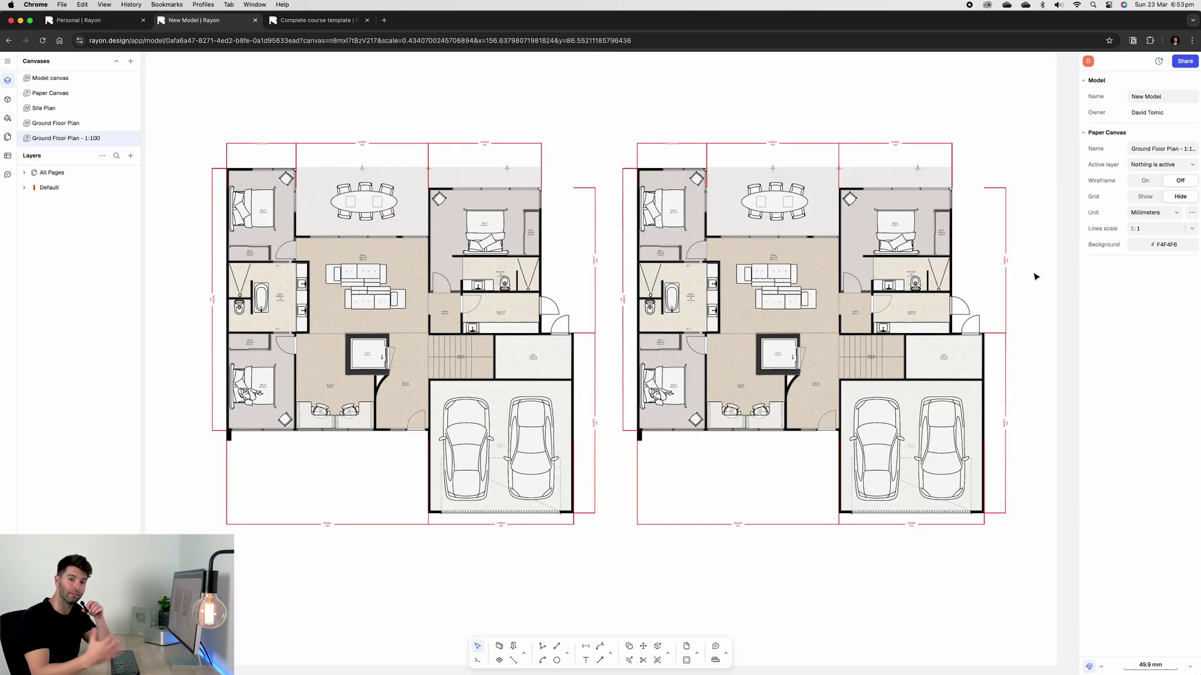
pyautogui.scroll(6, 1035, 276)
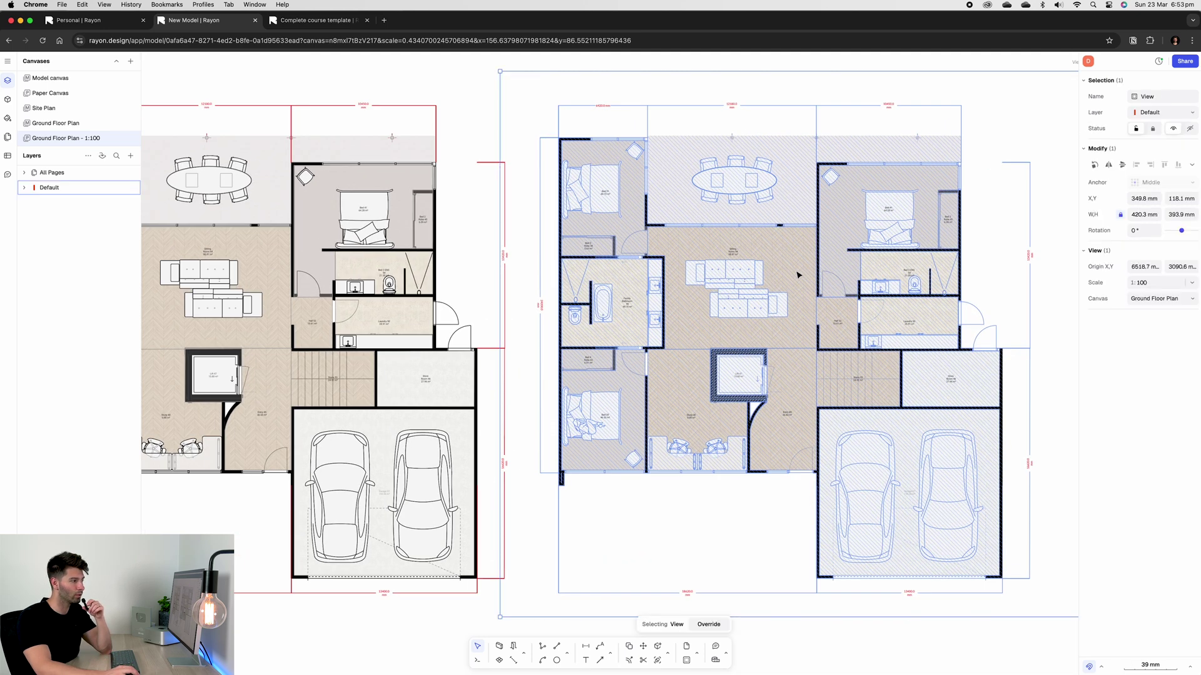
pyautogui.doubleClick(804, 282)
pyautogui.click(800, 272)
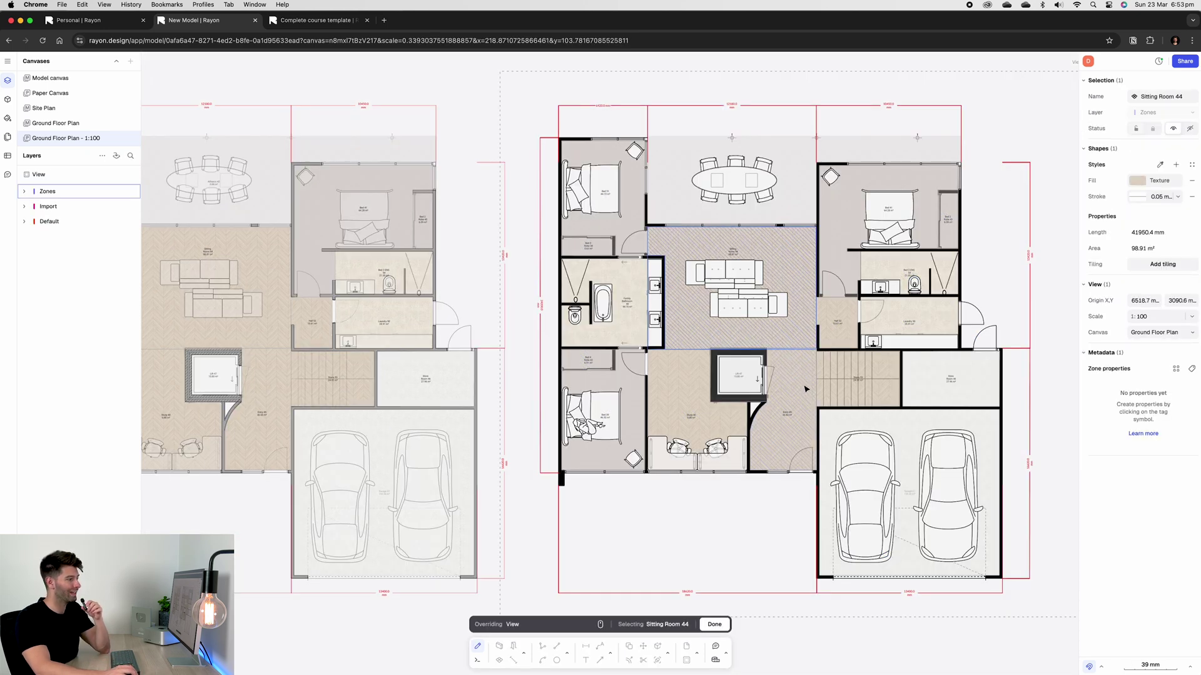
pyautogui.hotkey('shift', 'a')
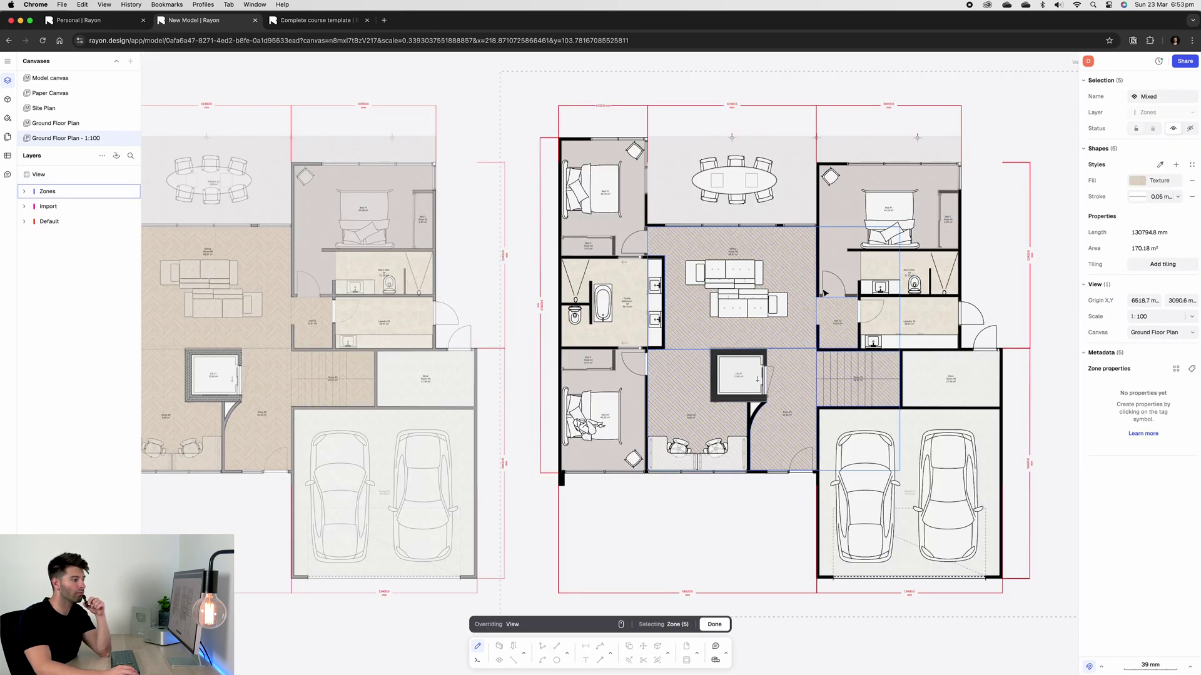
pyautogui.click(1160, 165)
pyautogui.click(973, 370)
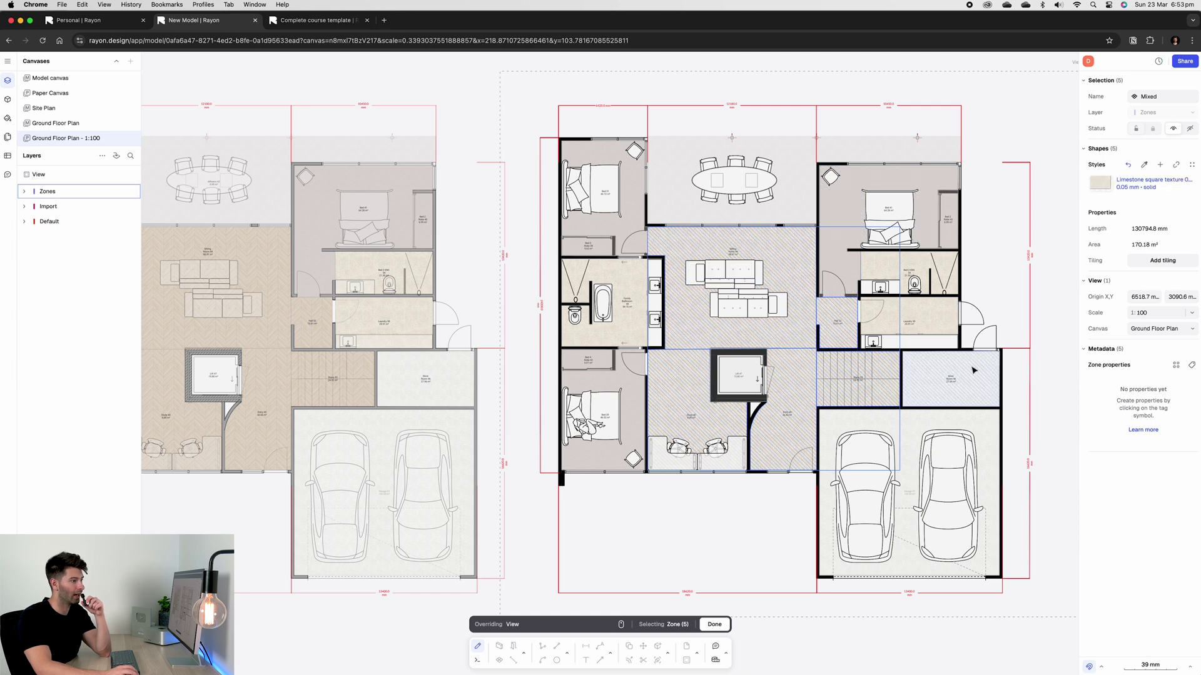
pyautogui.click(1064, 380)
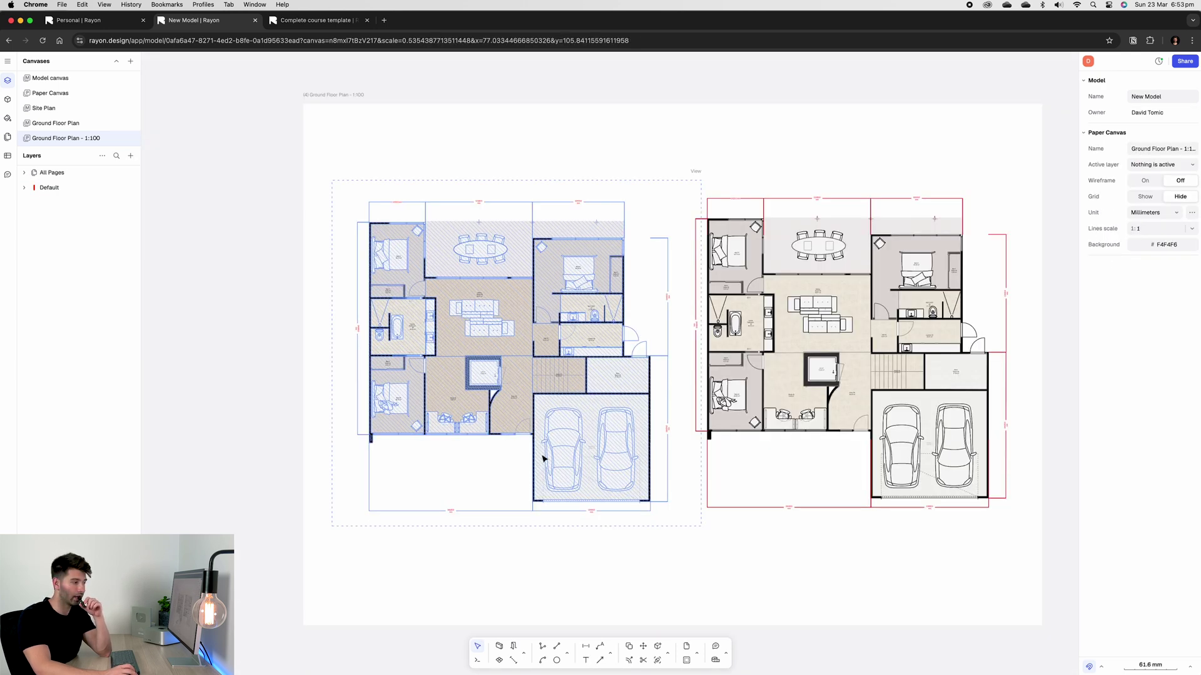
# Step: Override the right plan view and rescale its drawing to 1:106.67
pyautogui.scroll(1, 544, 458)
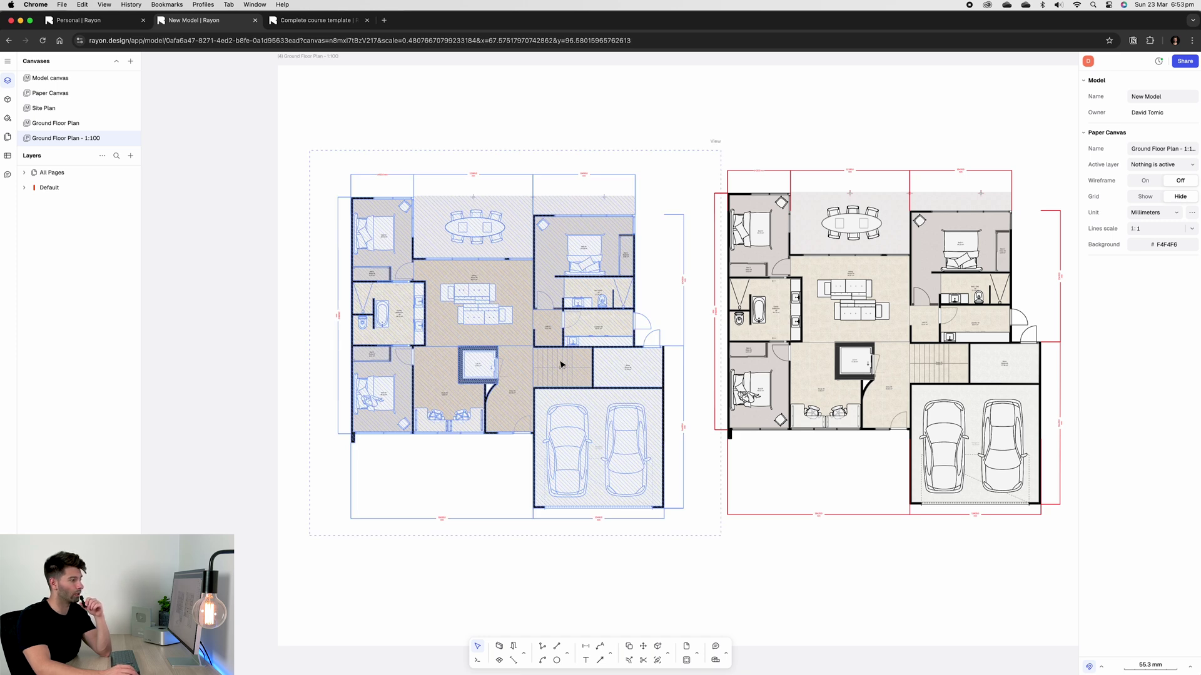
pyautogui.click(796, 311)
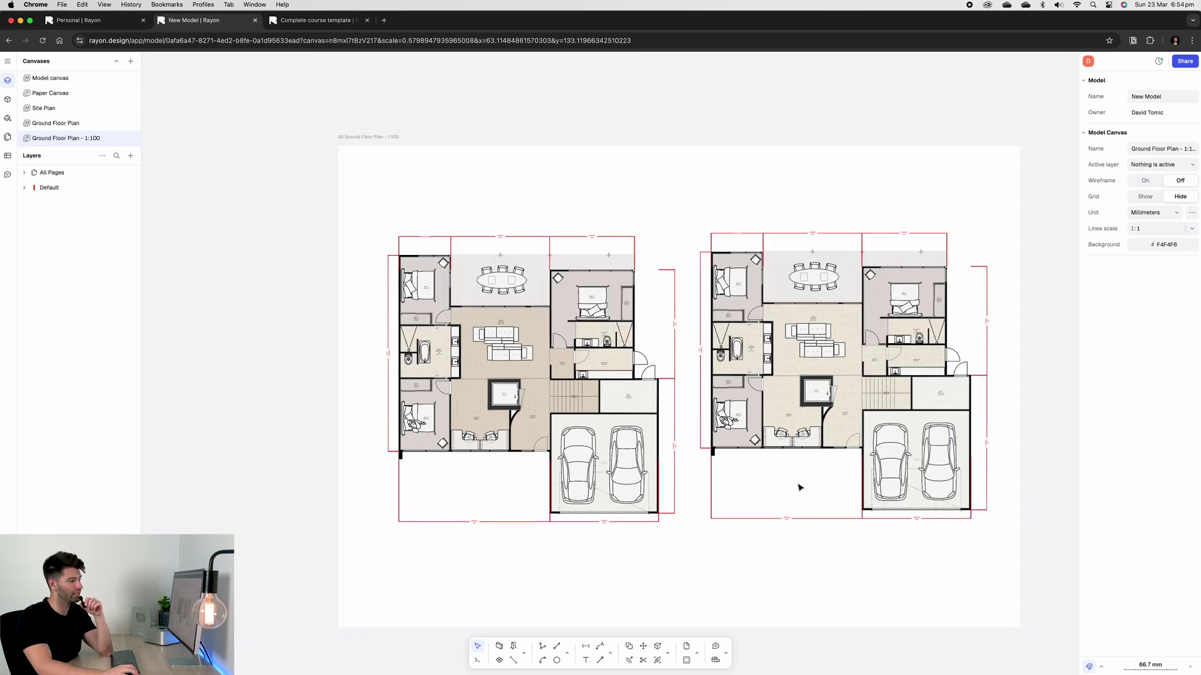
pyautogui.click(799, 485)
pyautogui.doubleClick(810, 520)
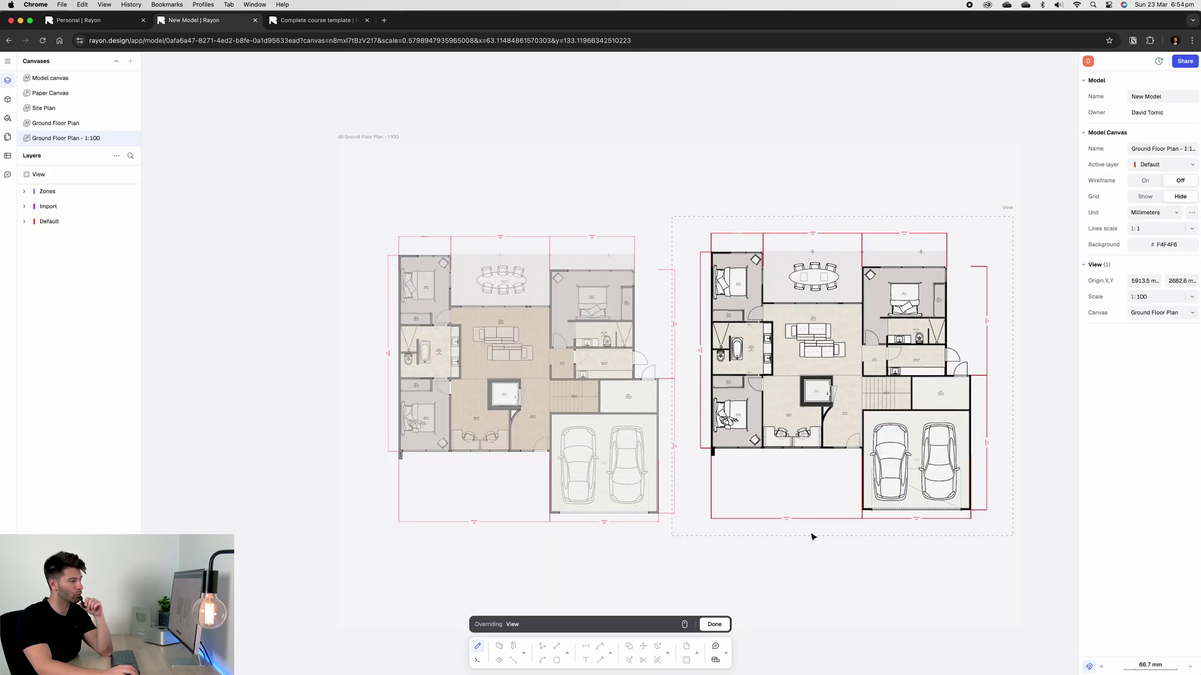
pyautogui.hscroll(2, 725, 496)
pyautogui.scroll(1, 725, 496)
pyautogui.moveTo(847, 434); pyautogui.dragTo(720, 518, button='middle')
pyautogui.scroll(-5, 720, 516)
# Step: Re-enter the right view and recentre the house inside its dashed frame
pyautogui.press('Escape')
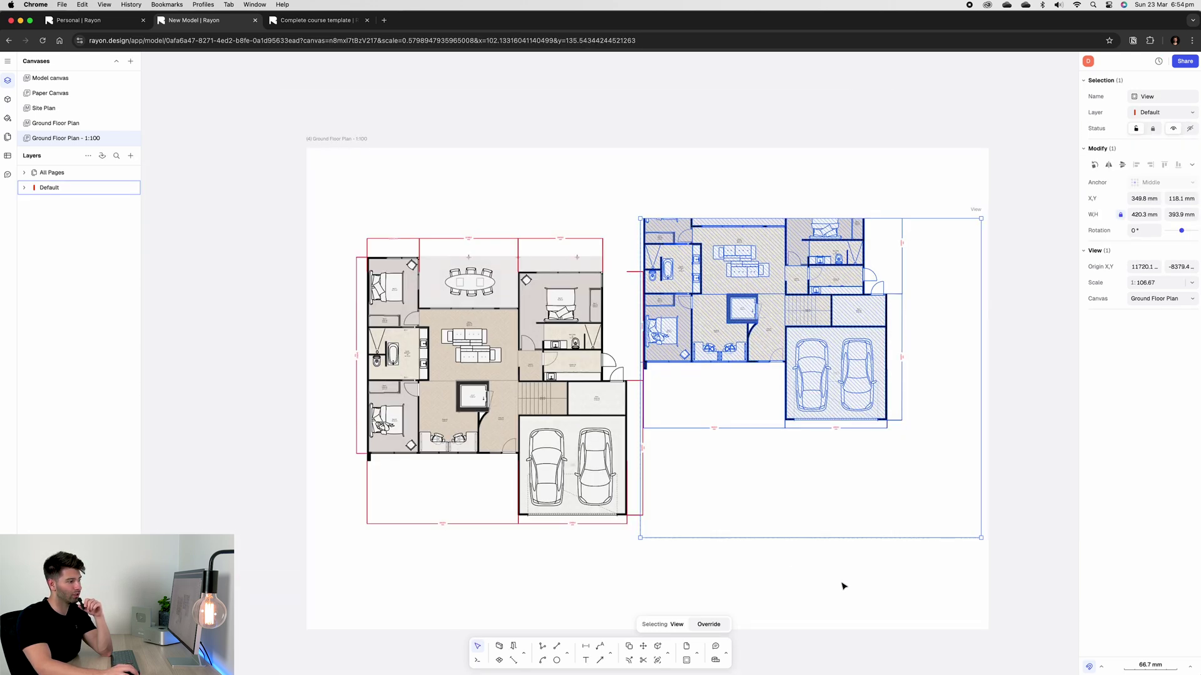
pyautogui.click(852, 586)
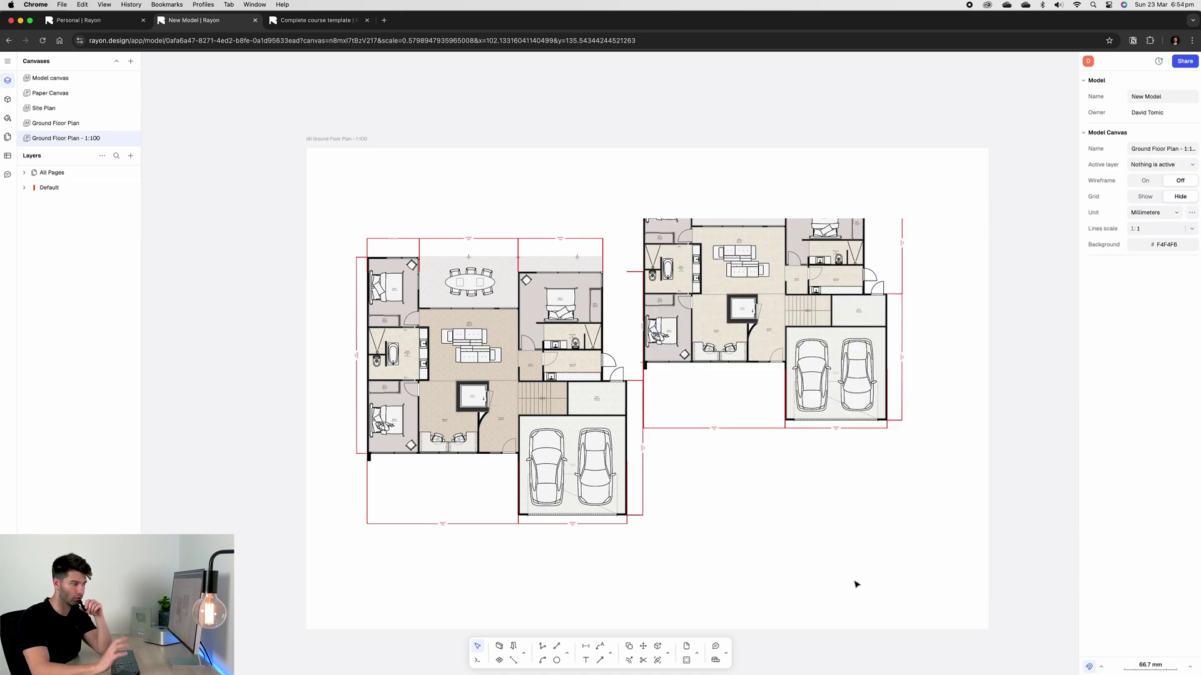
pyautogui.doubleClick(799, 509)
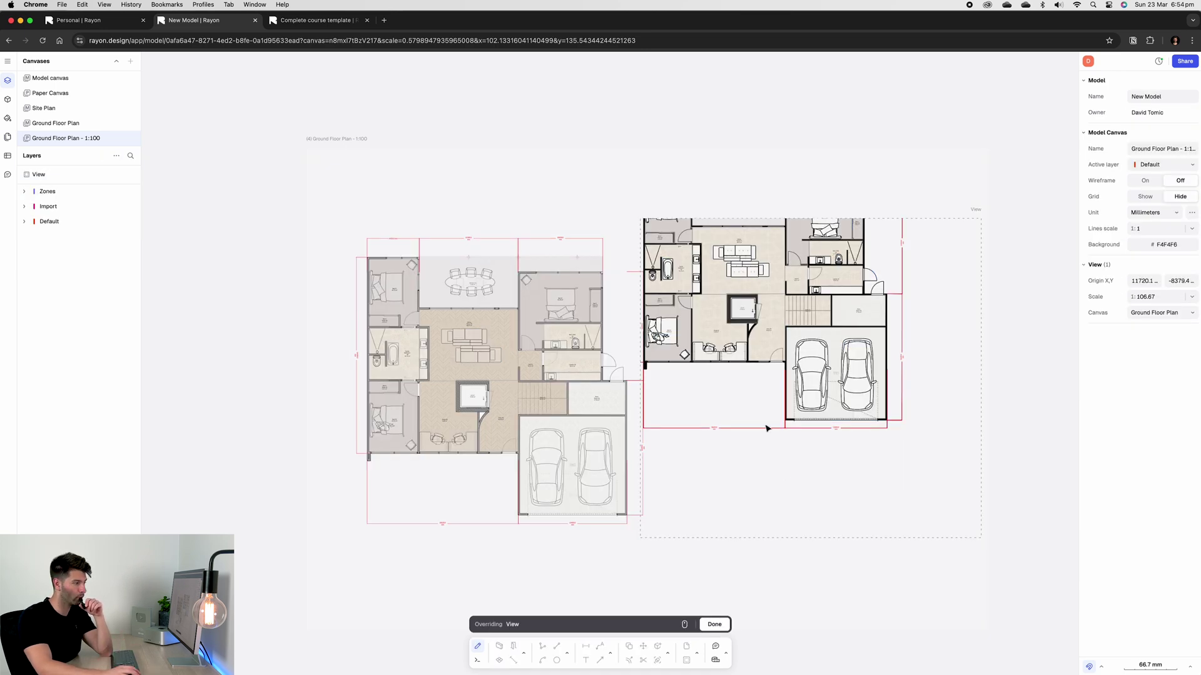
pyautogui.moveTo(764, 419); pyautogui.dragTo(799, 485, button='middle')
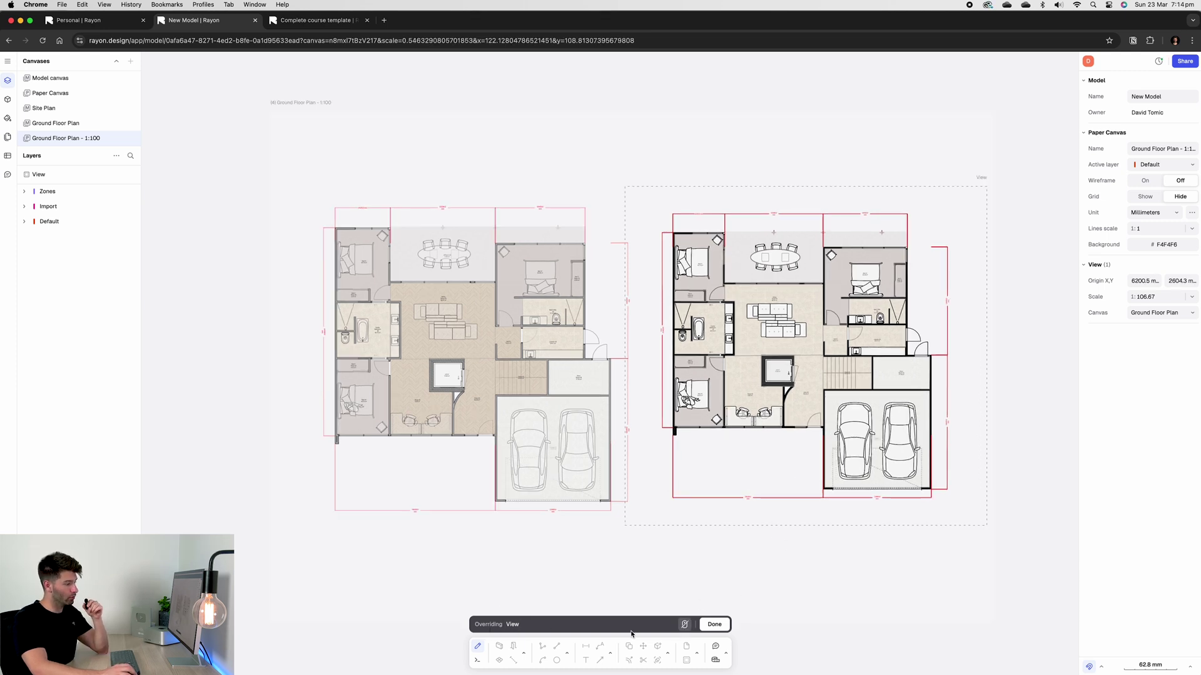
# Step: Toggle the view lock and shift the plan so its origin sits at 6445.7 × 2739 mm
pyautogui.click(685, 626)
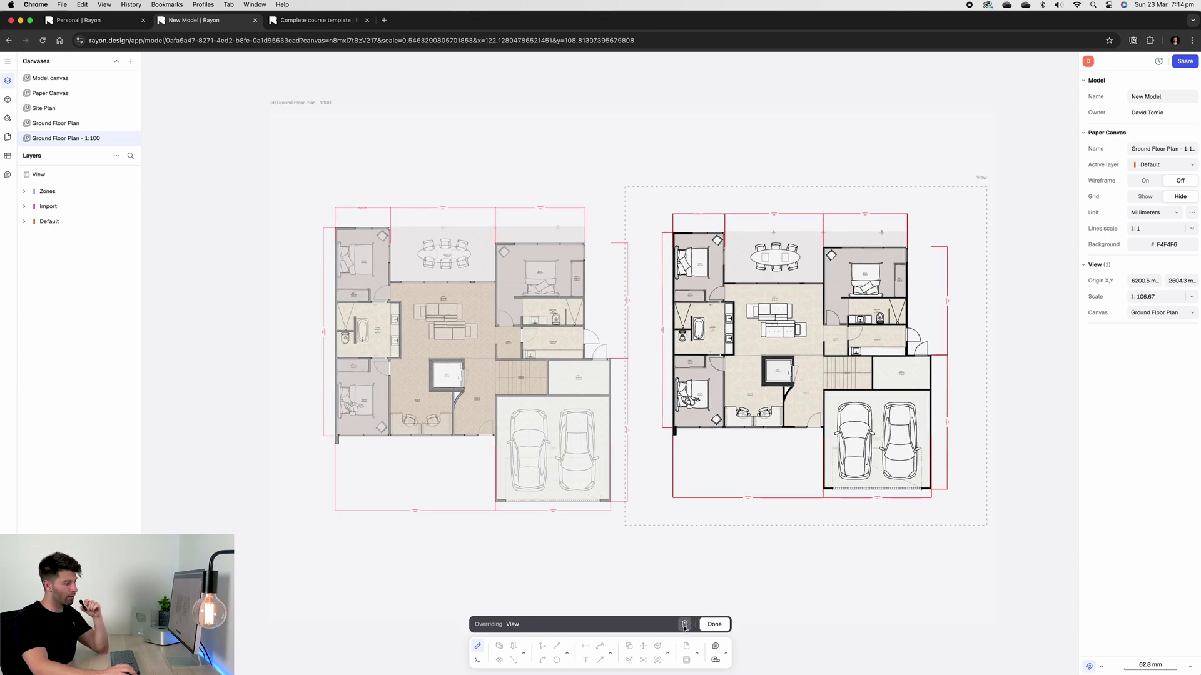
pyautogui.click(685, 626)
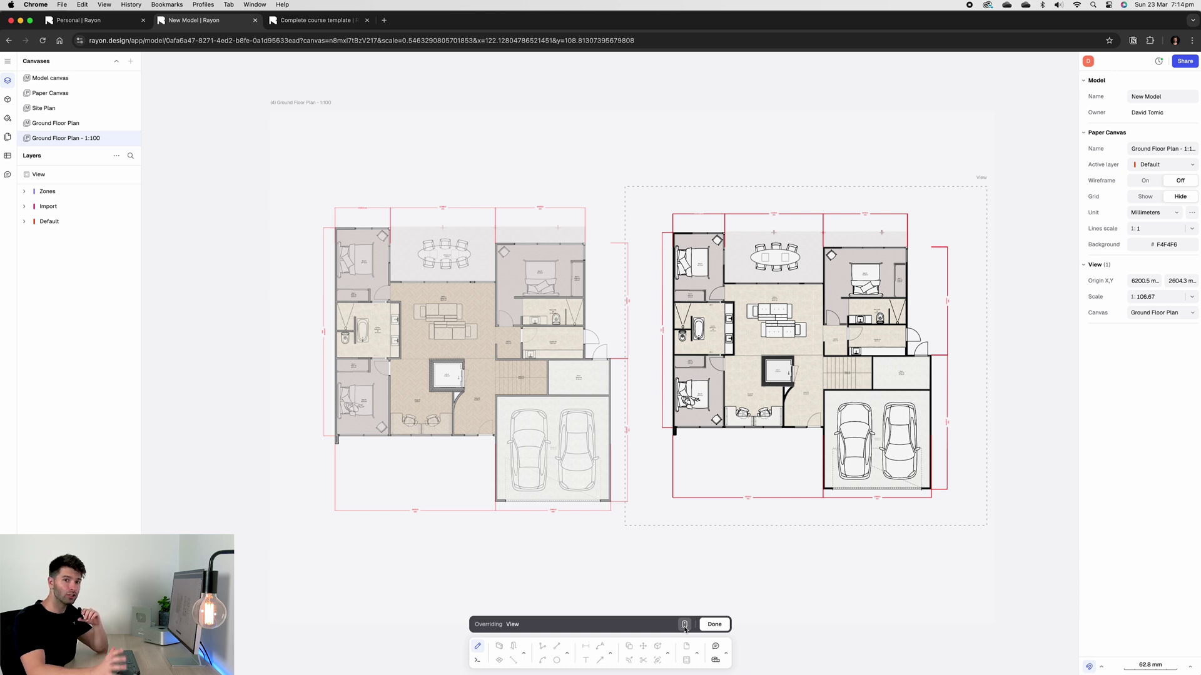
pyautogui.moveTo(731, 494); pyautogui.dragTo(796, 451, button='middle')
pyautogui.moveTo(795, 451)
pyautogui.mouseDown()
pyautogui.moveTo(775, 498)
pyautogui.moveTo(828, 499)
pyautogui.moveTo(795, 443)
pyautogui.moveTo(781, 450)
pyautogui.mouseUp()
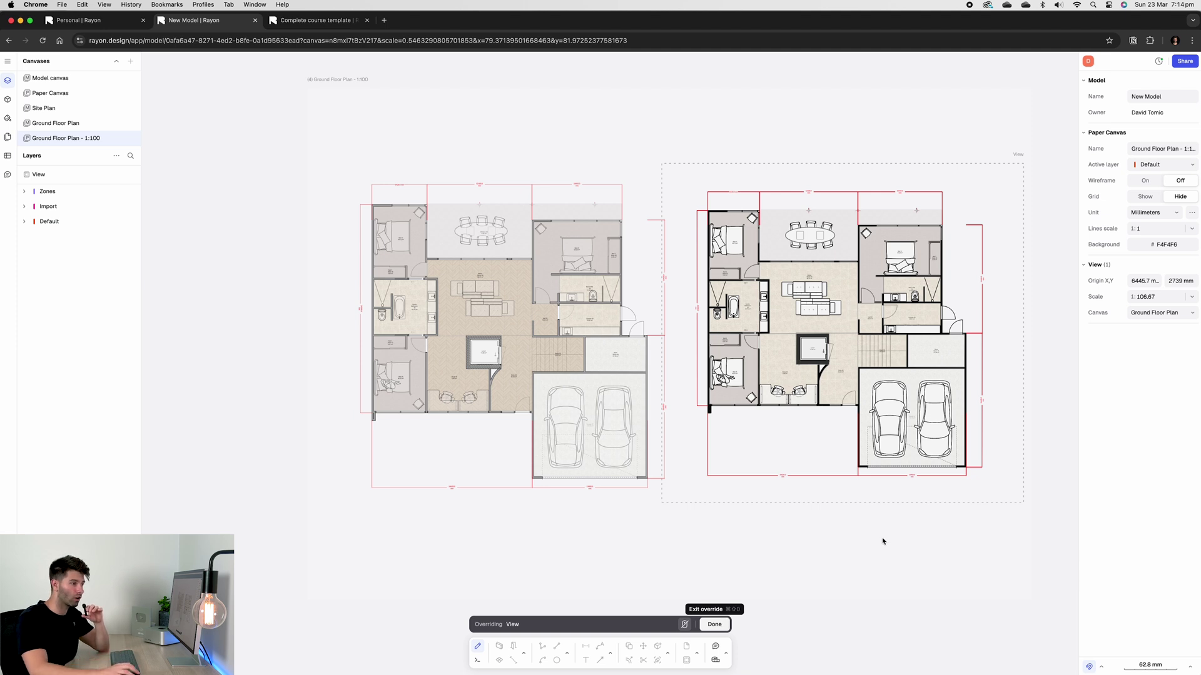
# Step: Set the right plan view's scale back to 1:100 and finish overriding the view
pyautogui.click(1192, 296)
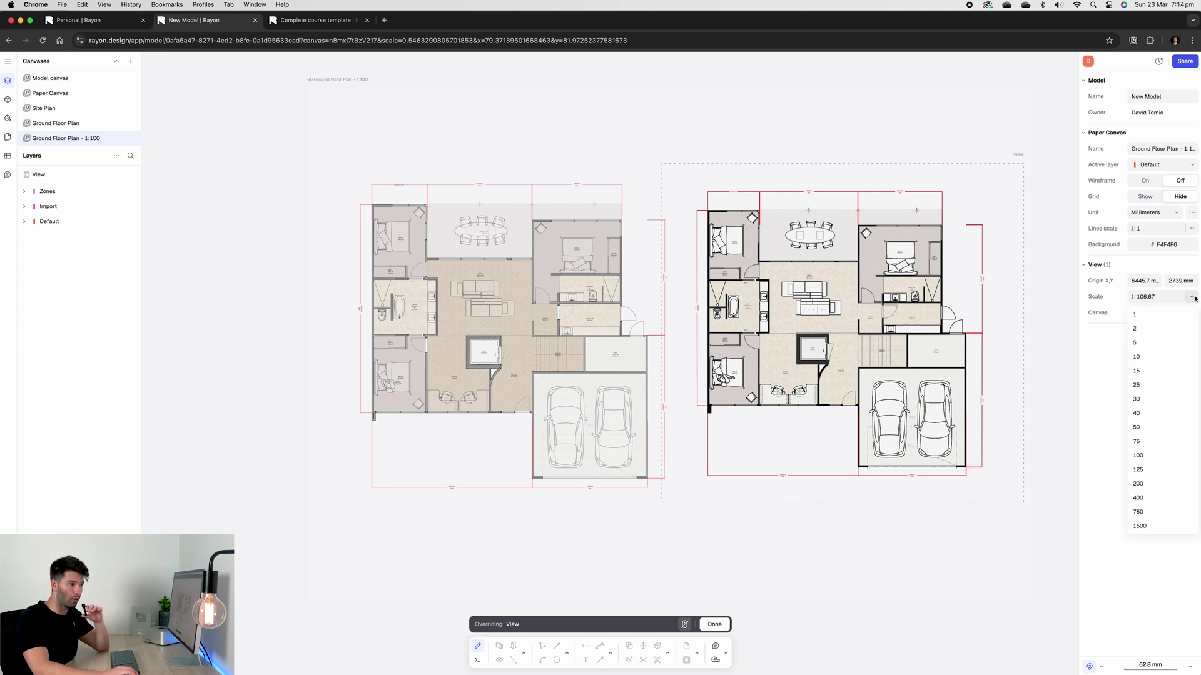
pyautogui.click(1094, 315)
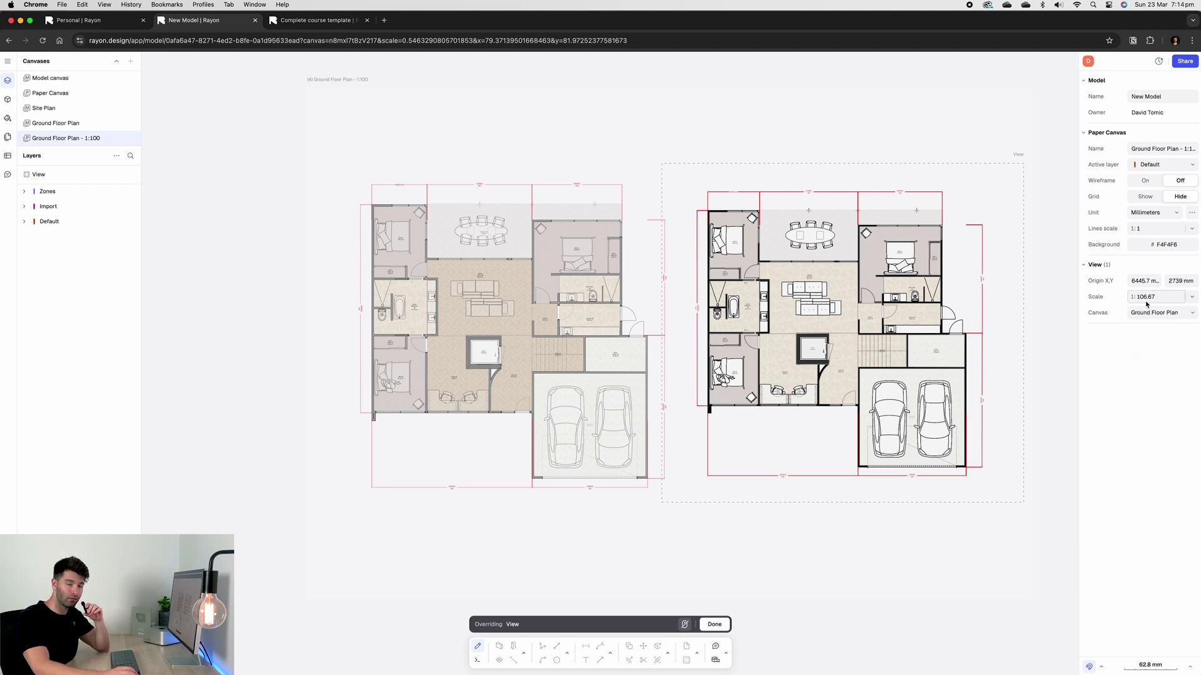
pyautogui.click(1192, 298)
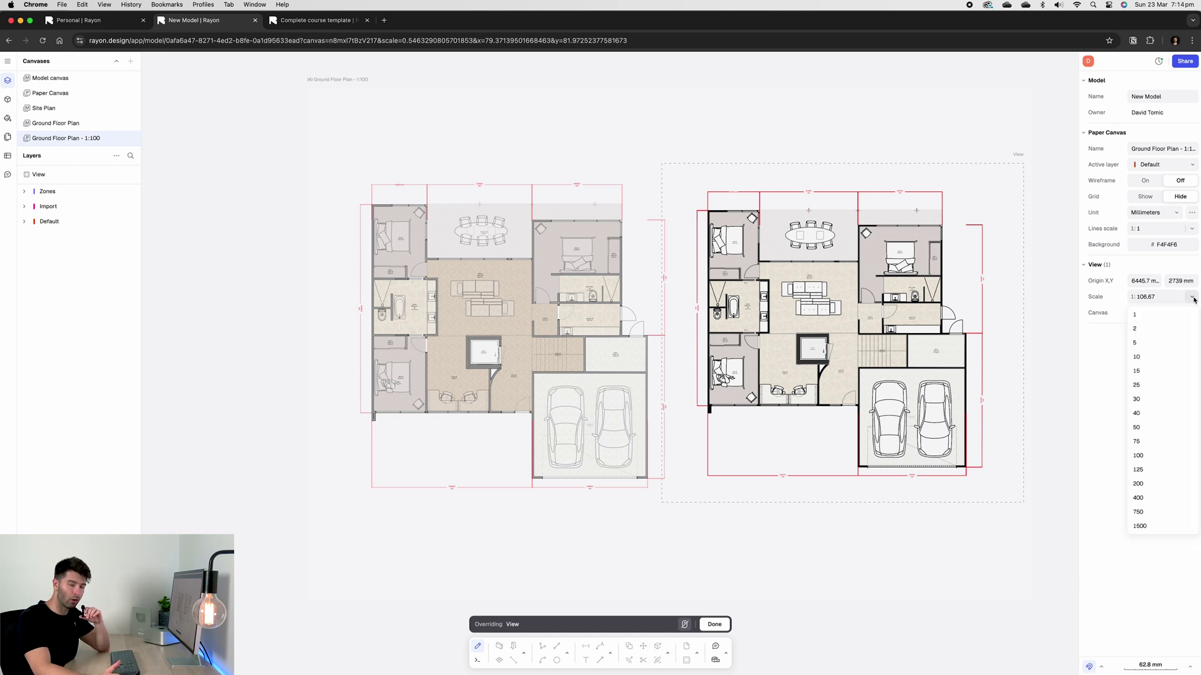
pyautogui.click(1137, 455)
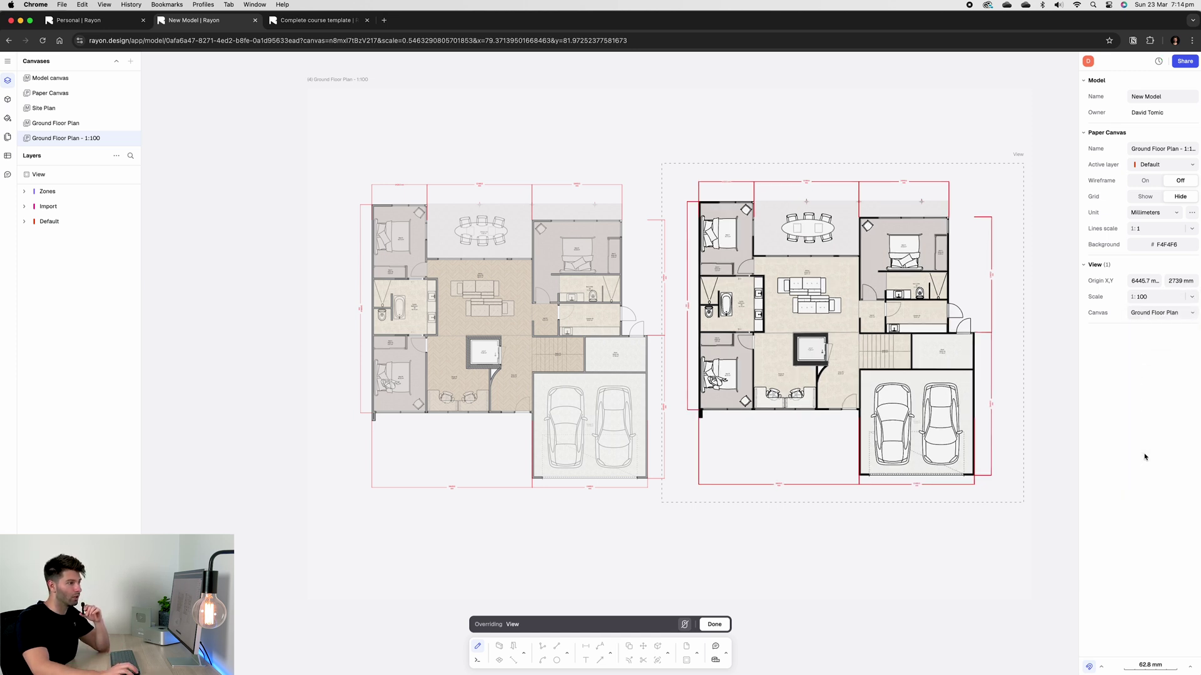
pyautogui.click(713, 625)
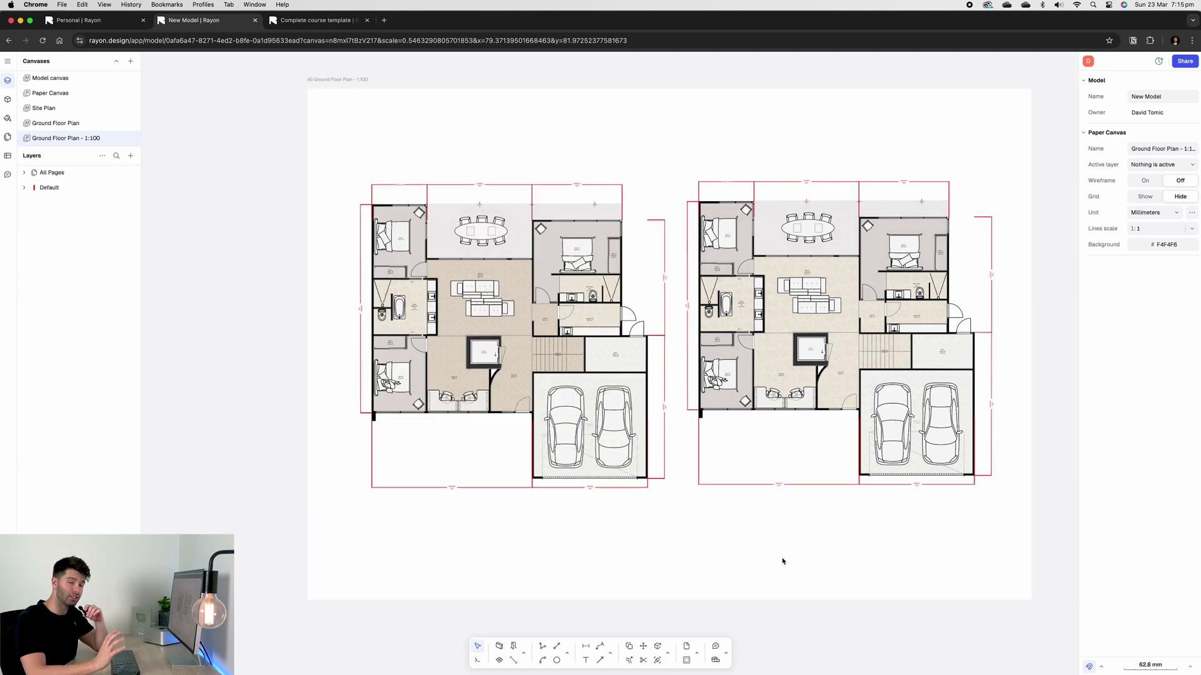
# Step: Swap the left garage car block for the Bathtub round S block from My blocks
pyautogui.doubleClick(553, 413)
pyautogui.click(577, 411)
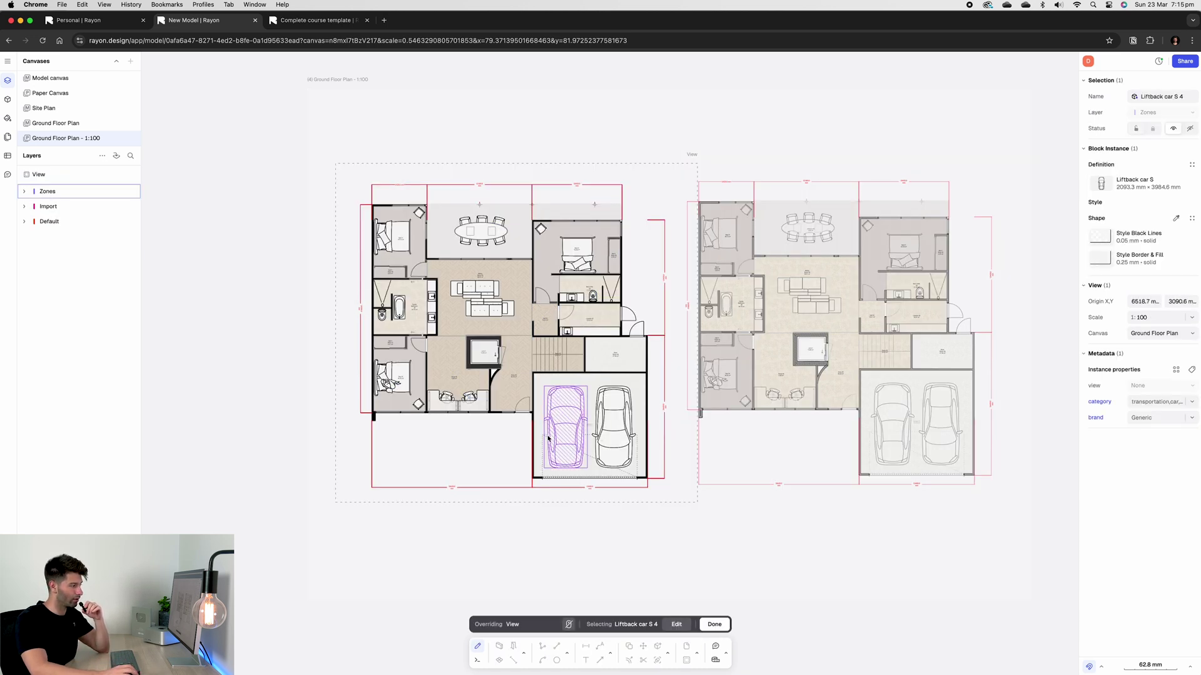
pyautogui.moveTo(569, 412)
pyautogui.mouseDown()
pyautogui.moveTo(502, 459)
pyautogui.moveTo(581, 432)
pyautogui.mouseUp()
pyautogui.doubleClick(571, 432)
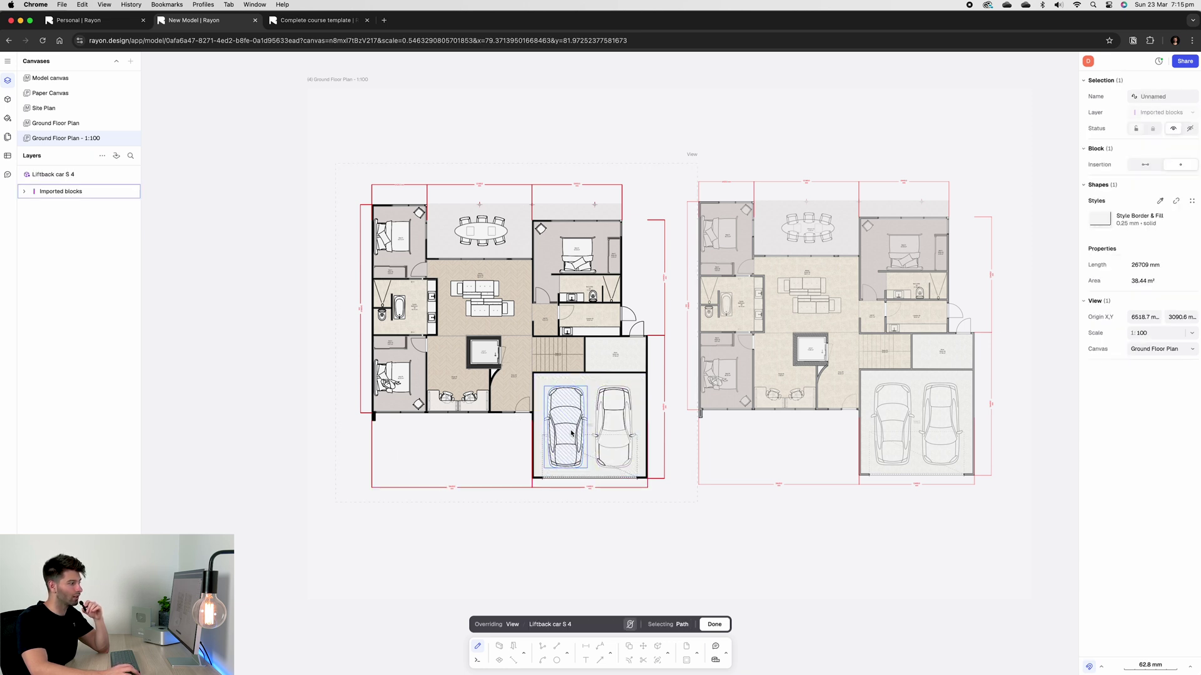
pyautogui.press('super+a')
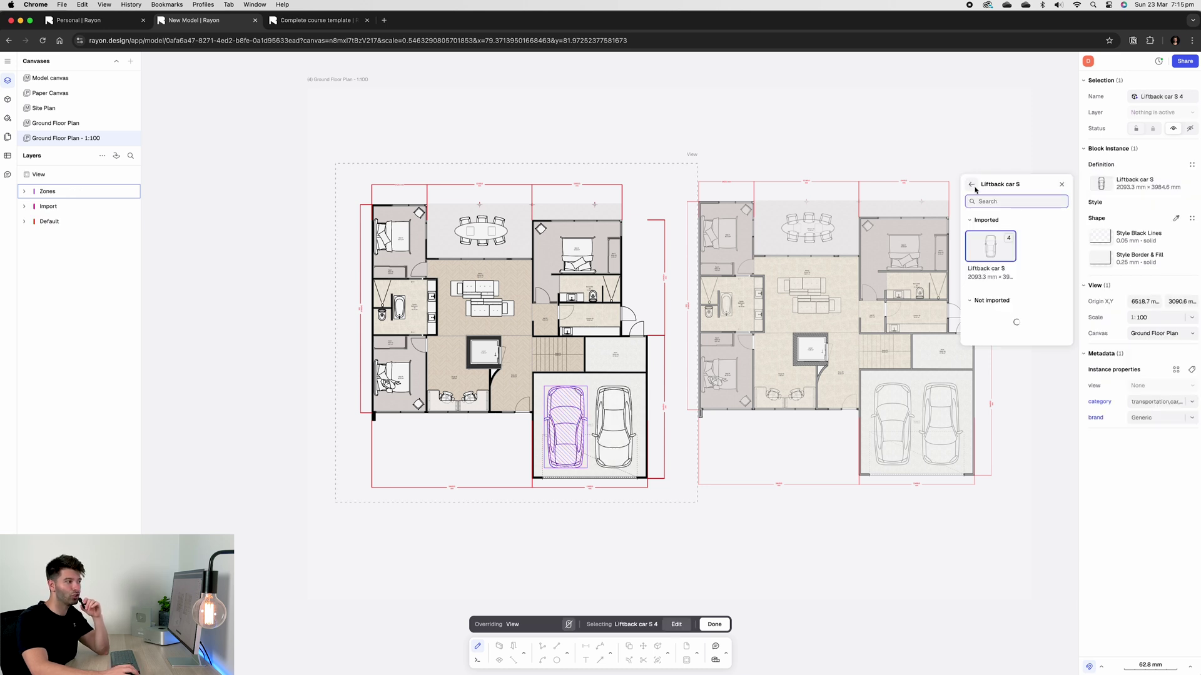
pyautogui.click(974, 185)
pyautogui.click(970, 243)
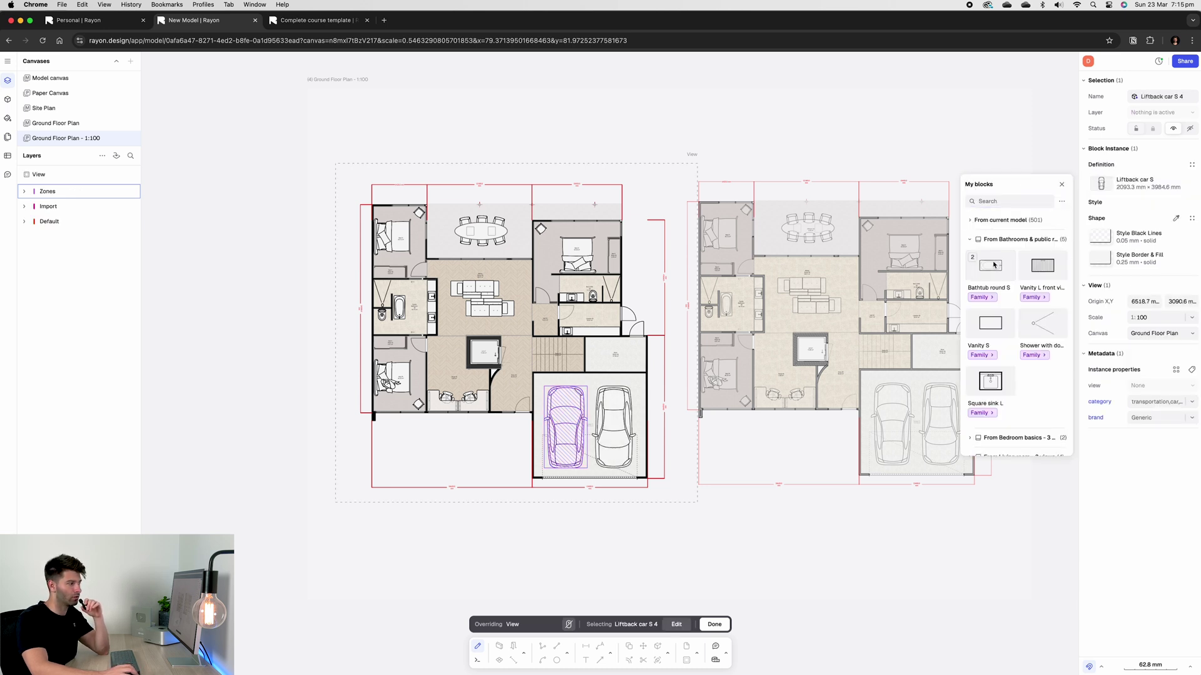
pyautogui.click(992, 261)
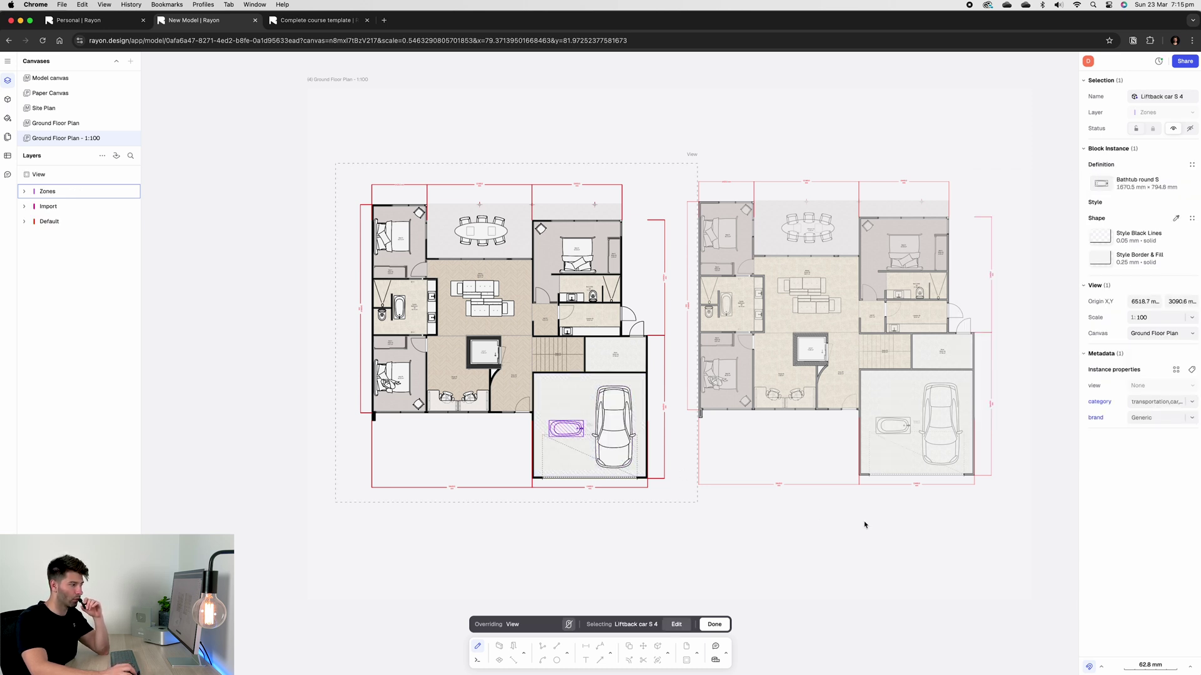
pyautogui.press('Escape')
pyautogui.click(828, 546)
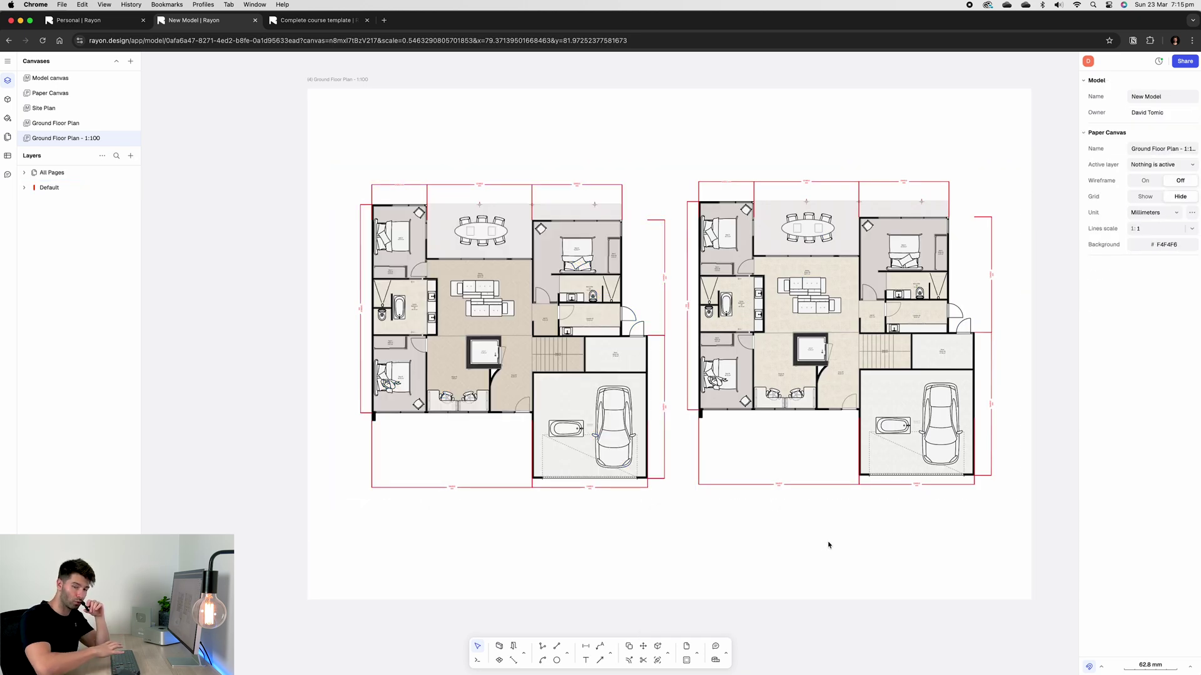
# Step: Undo the bathtub swap, then move the left garage car outside the house on Ground Floor Plan
pyautogui.press('super+z')
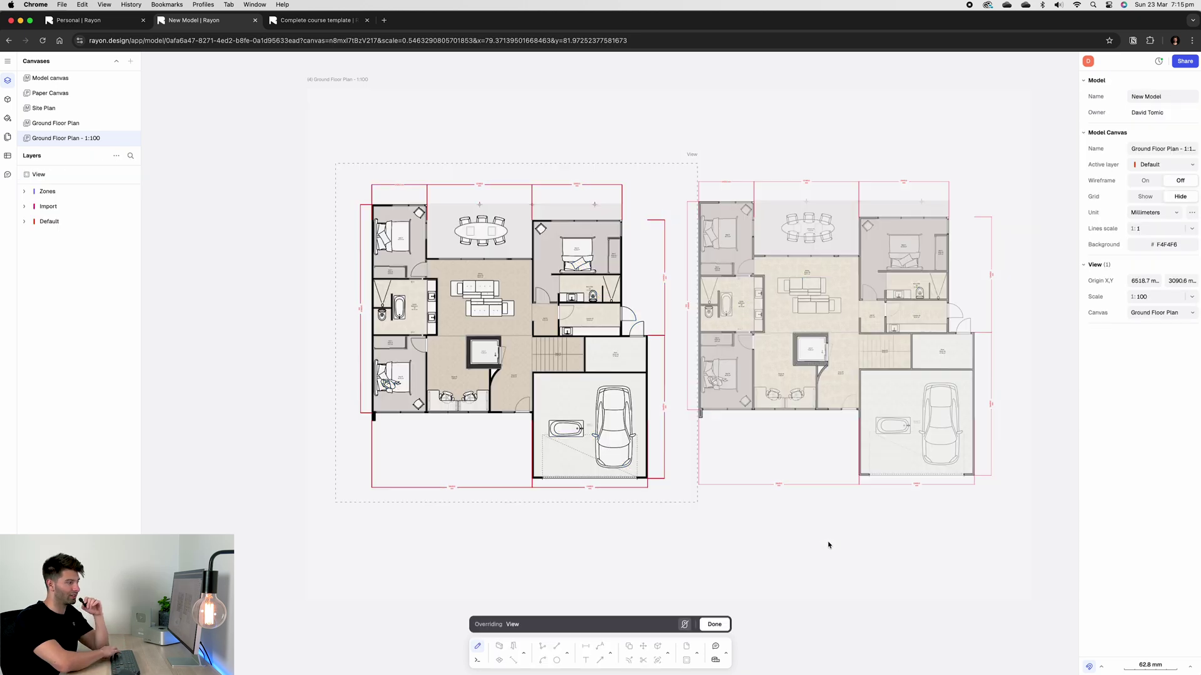
pyautogui.press('super+z')
pyautogui.press('super+z')
pyautogui.press('super+z')
pyautogui.press('super+z')
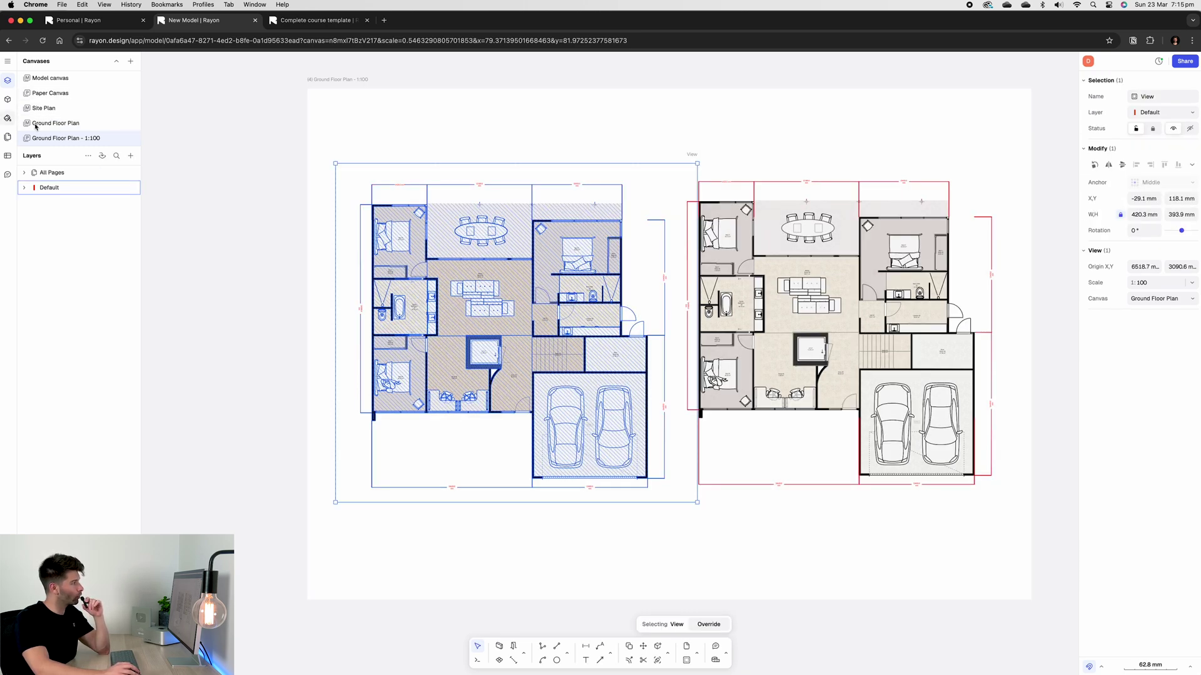
pyautogui.click(62, 126)
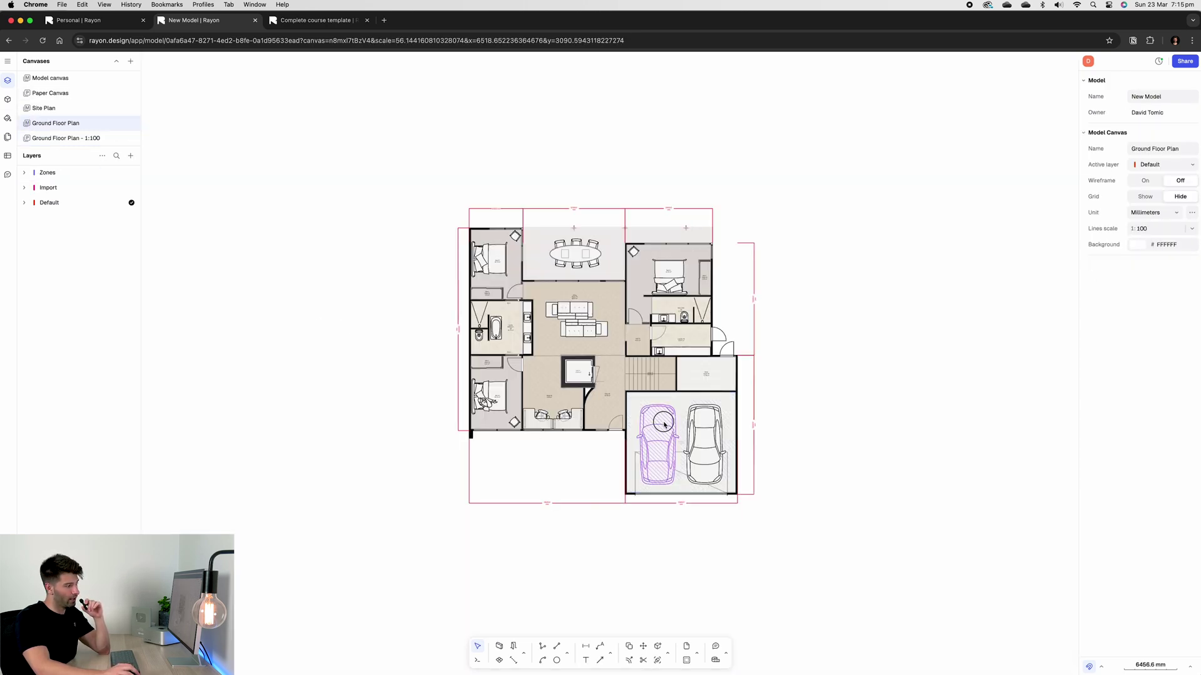
pyautogui.moveTo(667, 418); pyautogui.dragTo(966, 399)
pyautogui.click(899, 508)
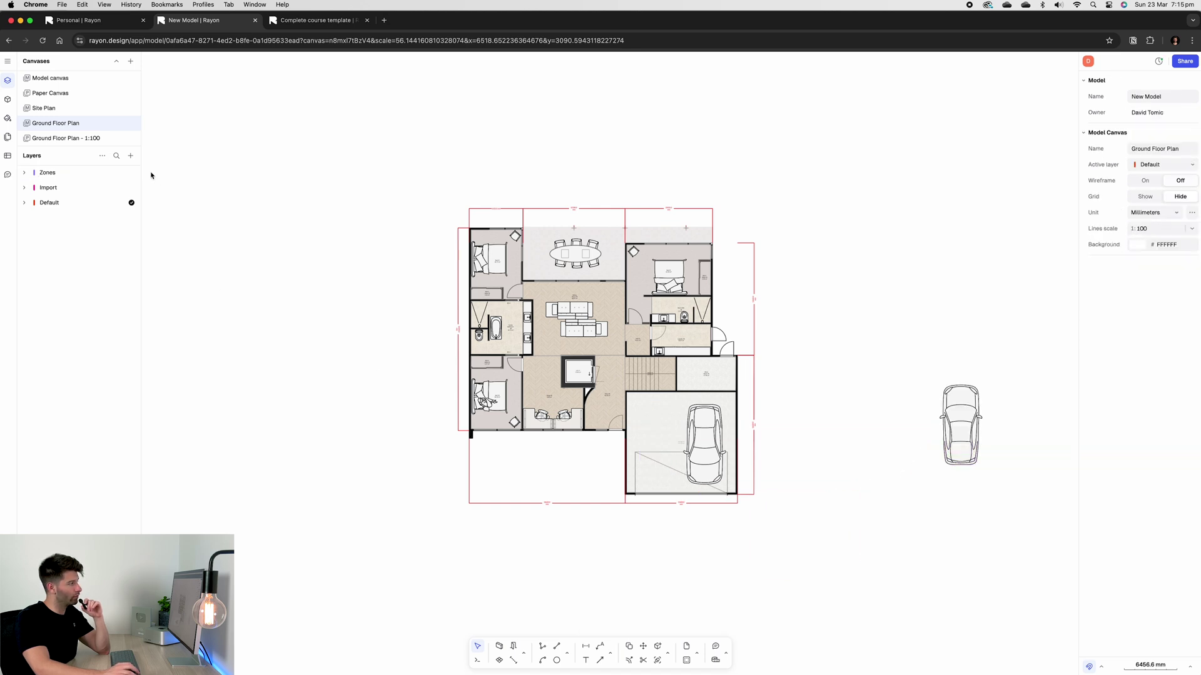
pyautogui.click(84, 139)
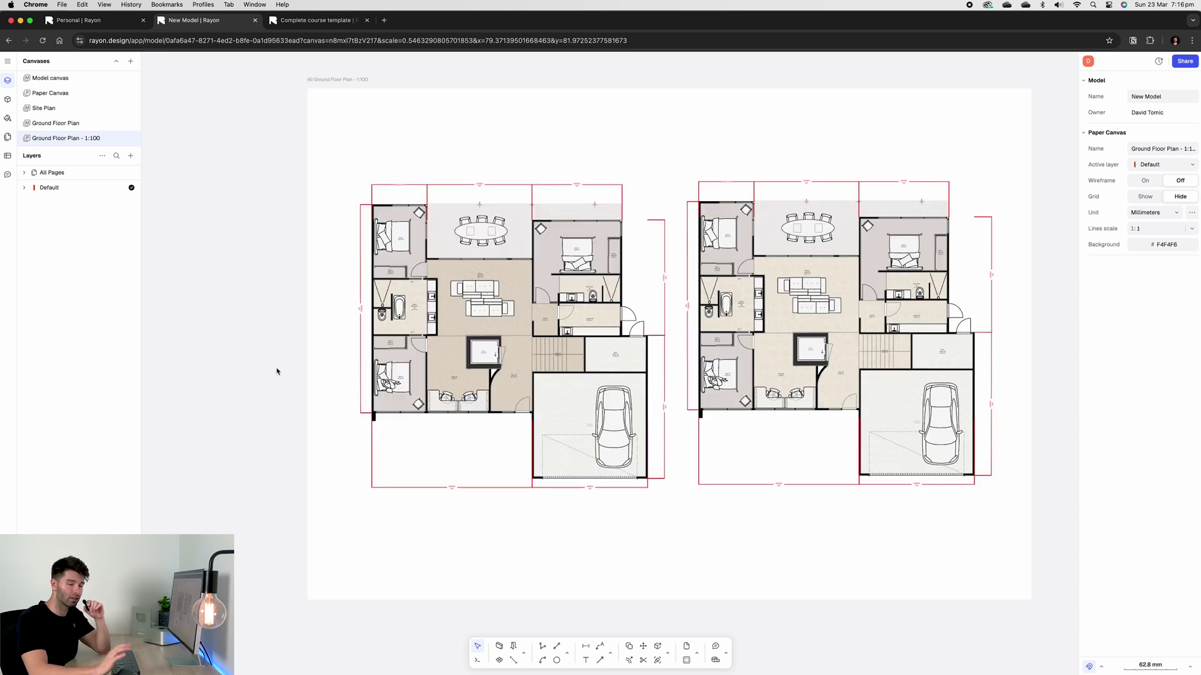
# Step: Give the Study 40 zone a square grid hatch fill, then return to the 1:100 paper canvas
pyautogui.click(58, 123)
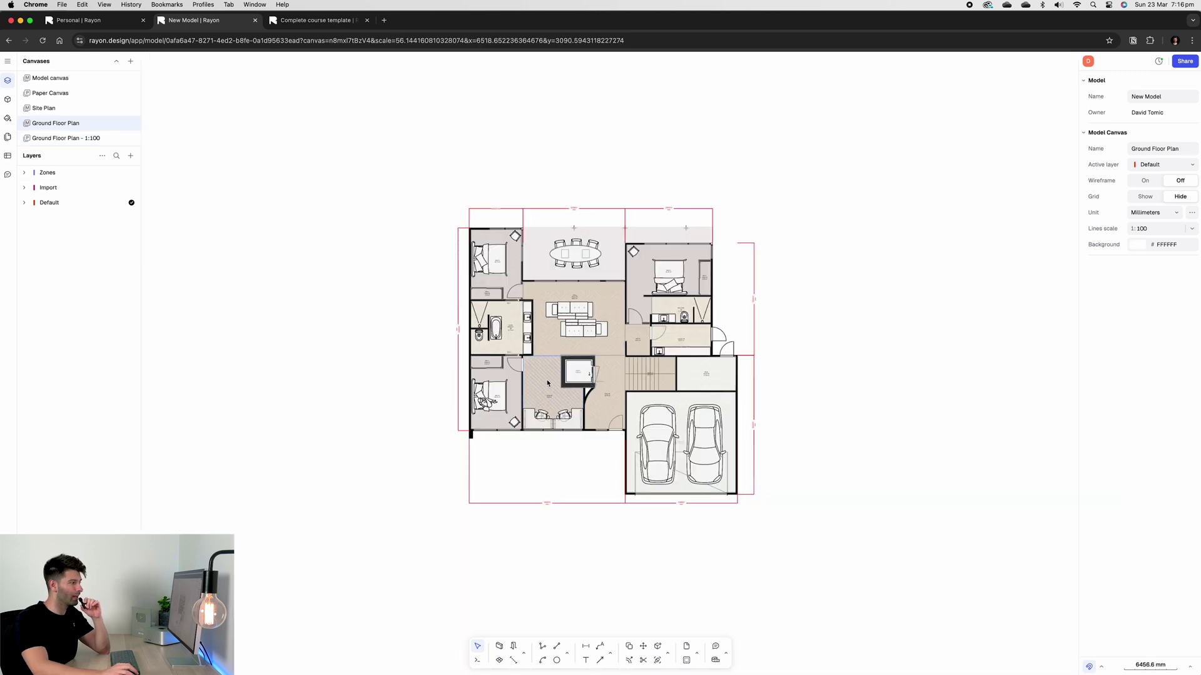
pyautogui.click(542, 402)
pyautogui.click(1142, 286)
pyautogui.click(1028, 303)
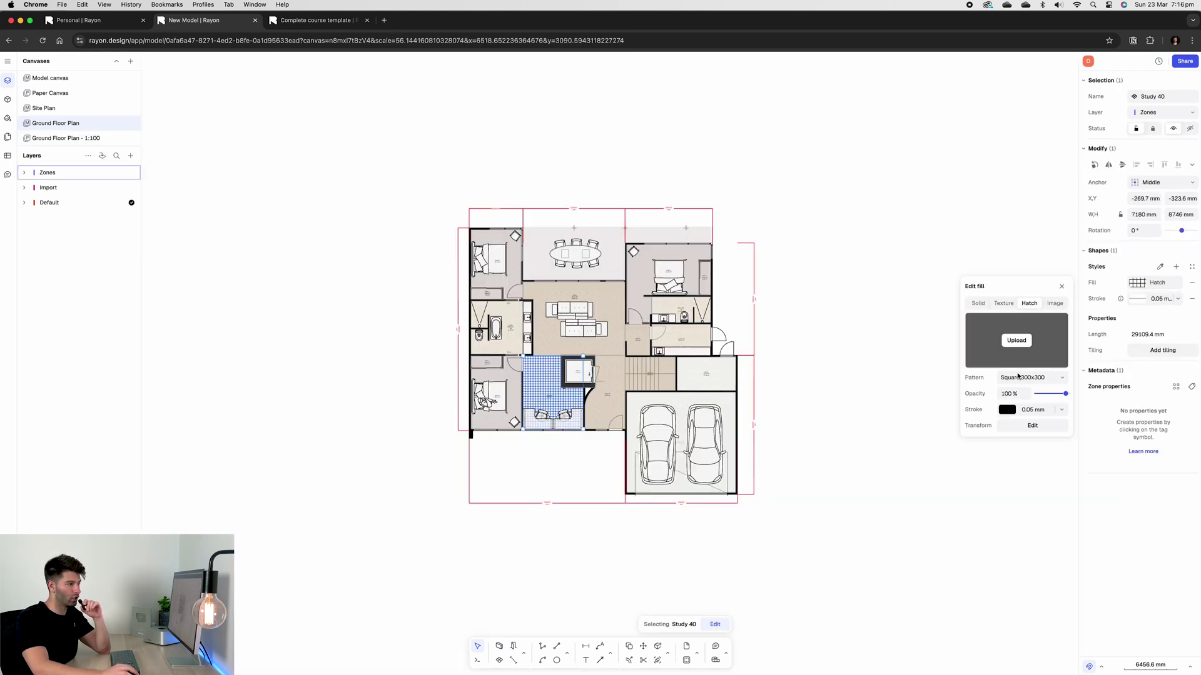
pyautogui.click(880, 392)
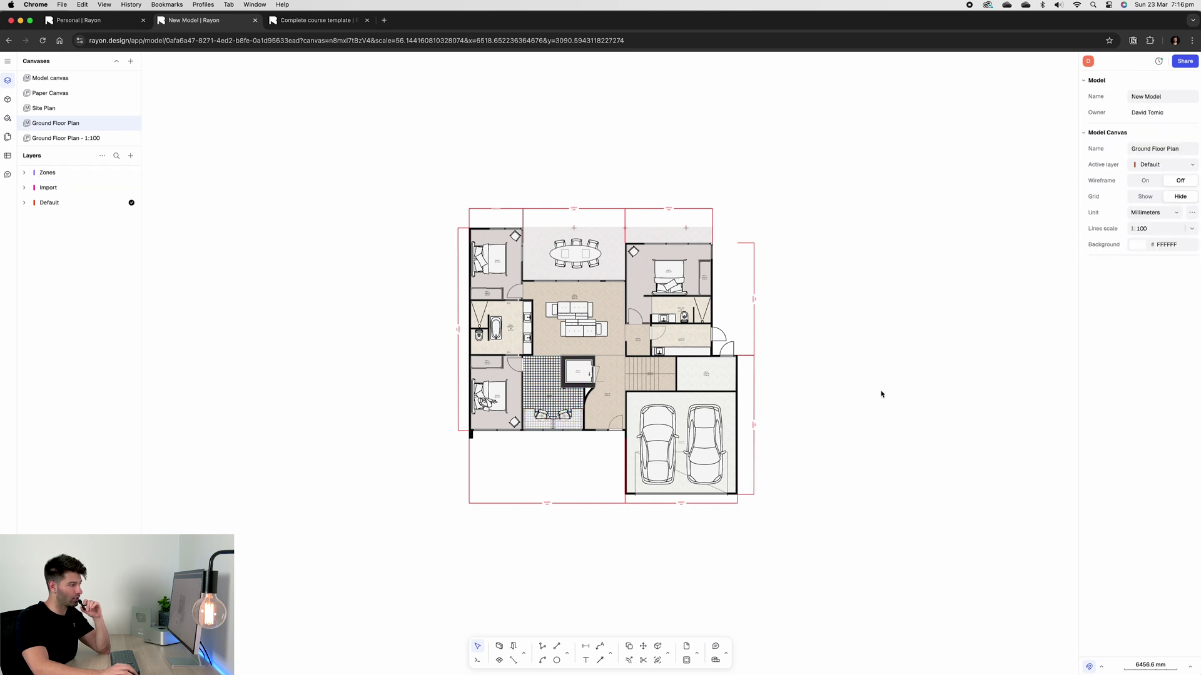
pyautogui.click(75, 138)
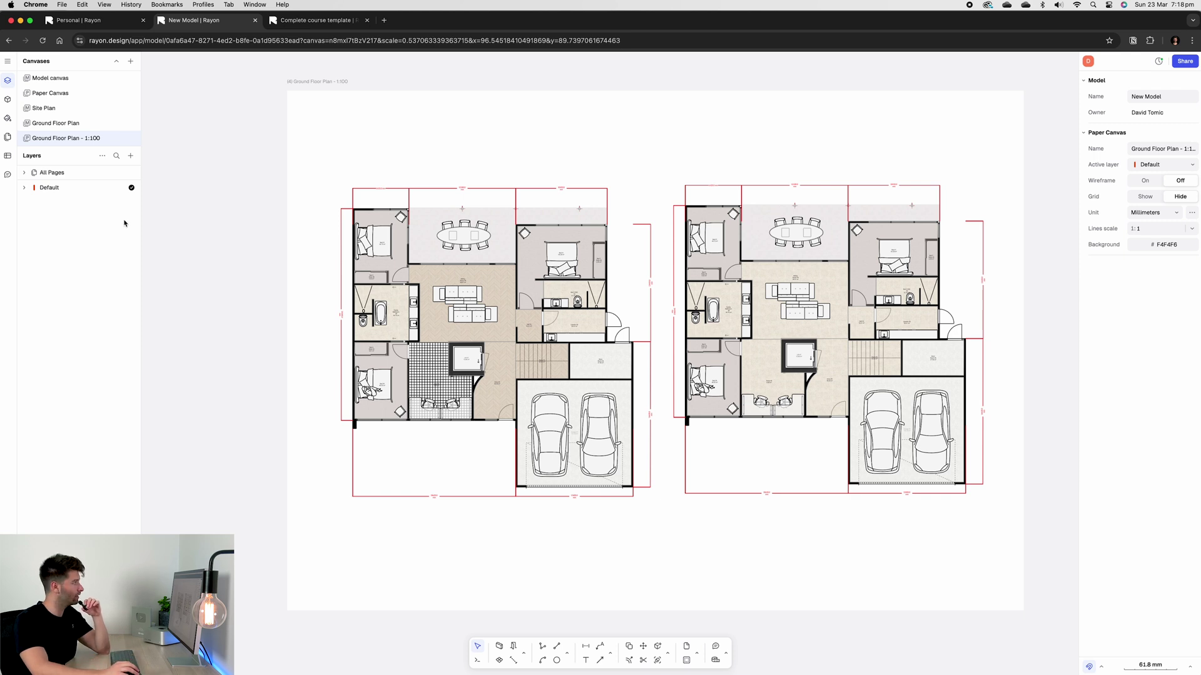
pyautogui.click(24, 173)
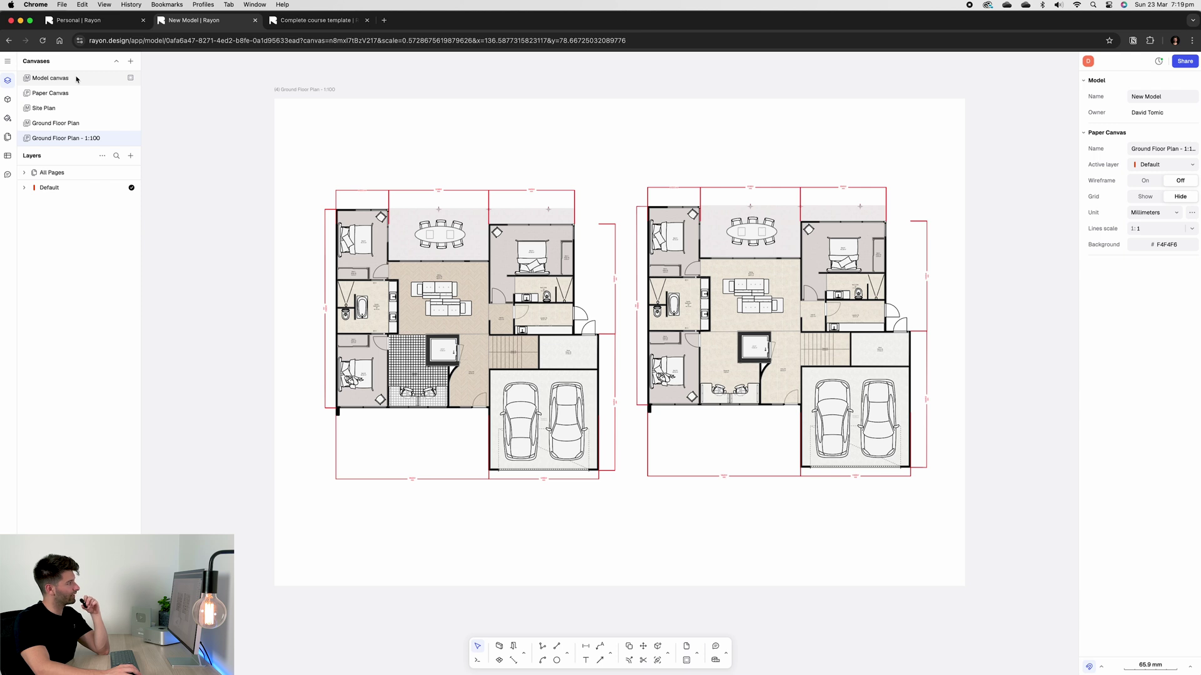
pyautogui.click(77, 79)
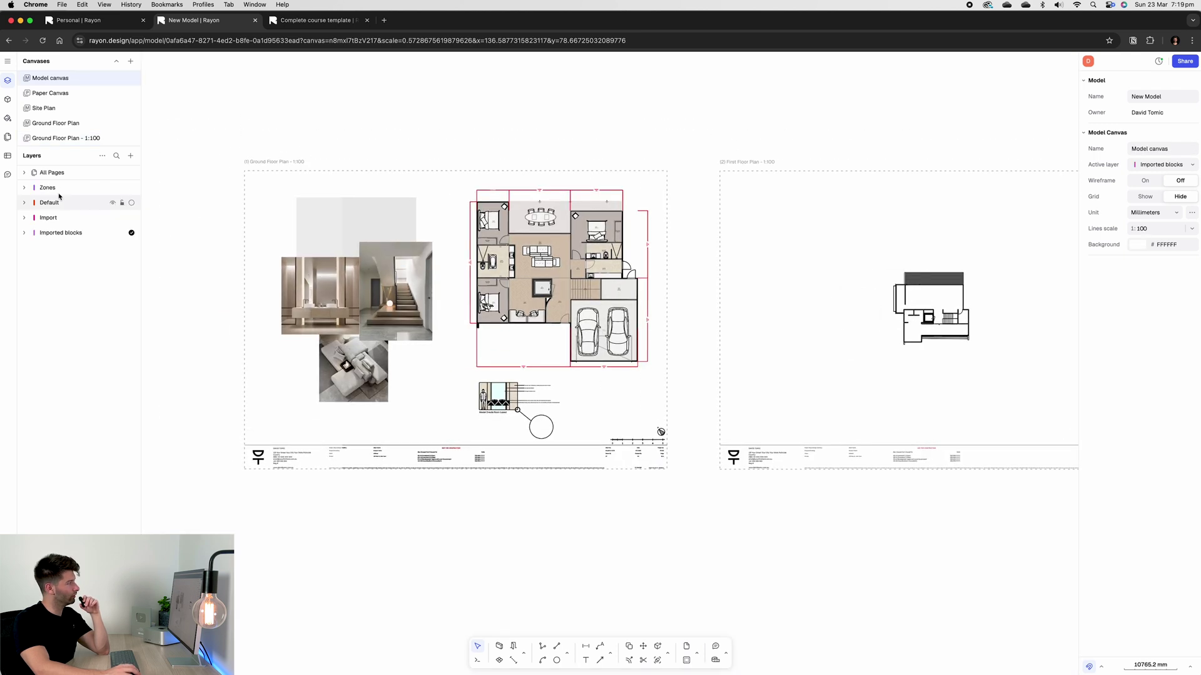
pyautogui.click(24, 176)
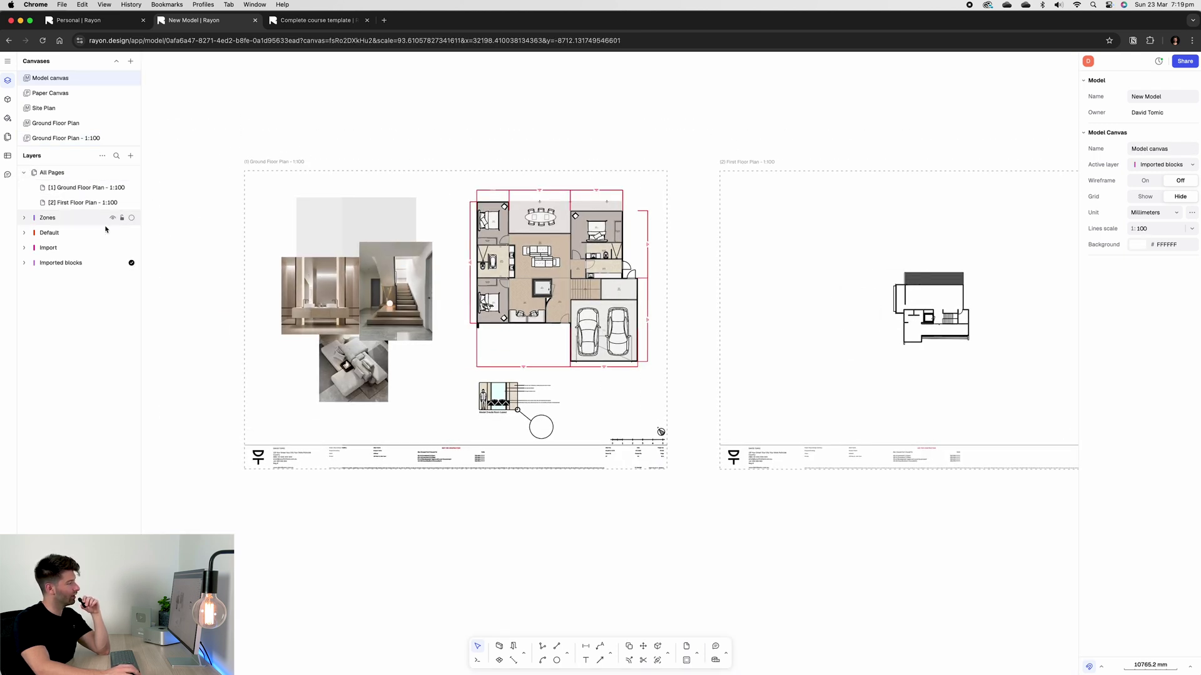
pyautogui.doubleClick(70, 189)
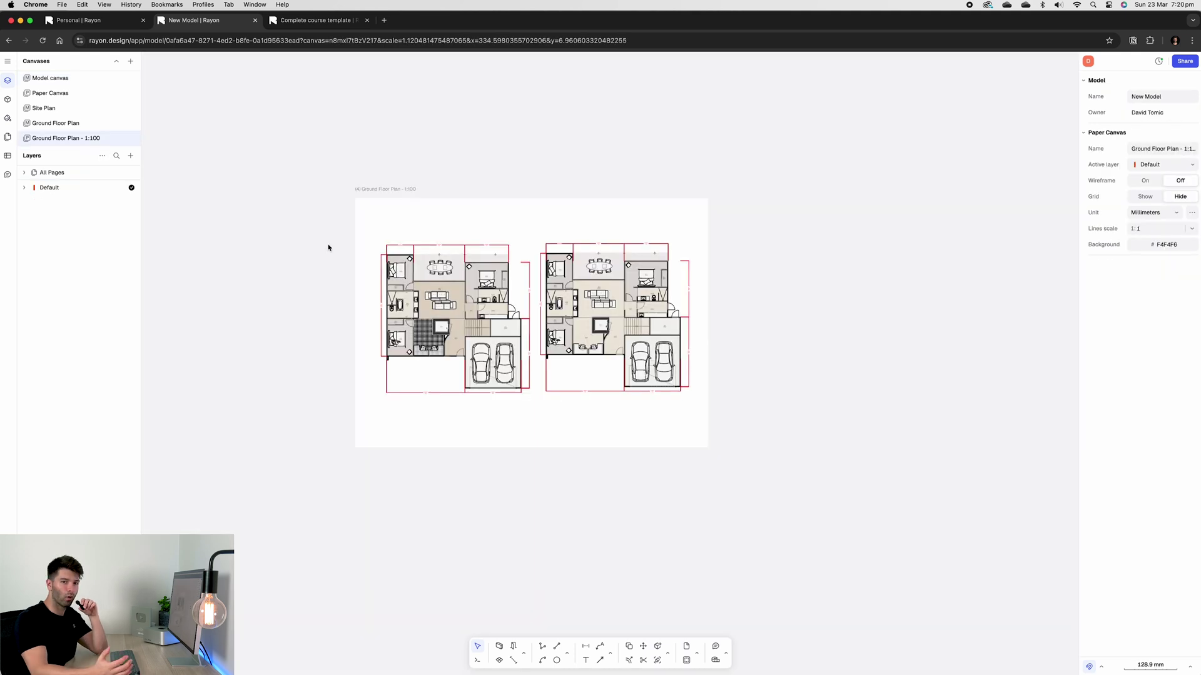
pyautogui.click(316, 20)
pyautogui.scroll(5, 474, 198)
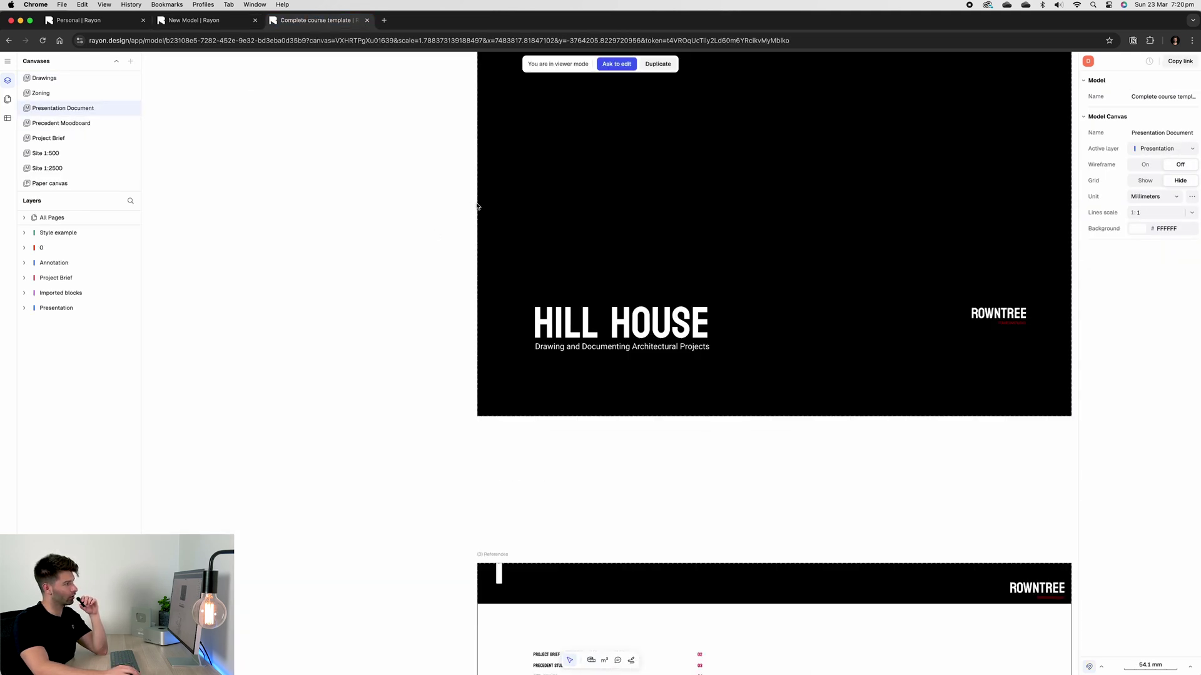
pyautogui.scroll(-8, 475, 198)
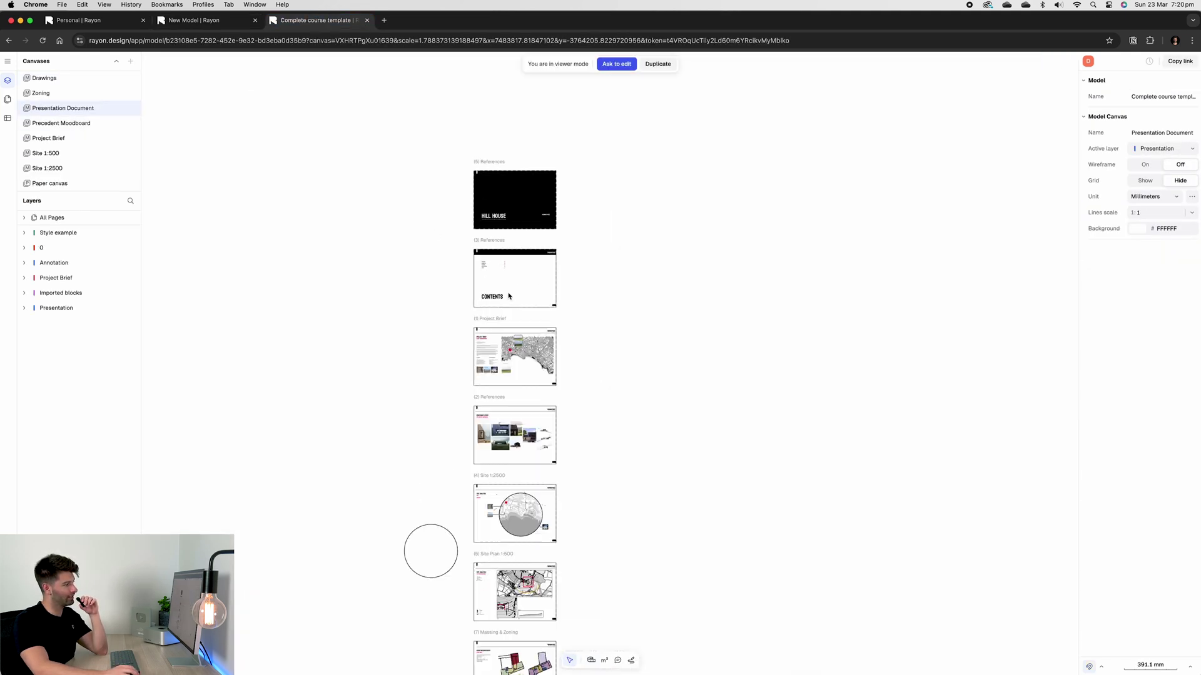
pyautogui.click(226, 22)
# Step: Add a new page to the paper canvas and set its format to A1
pyautogui.click(130, 156)
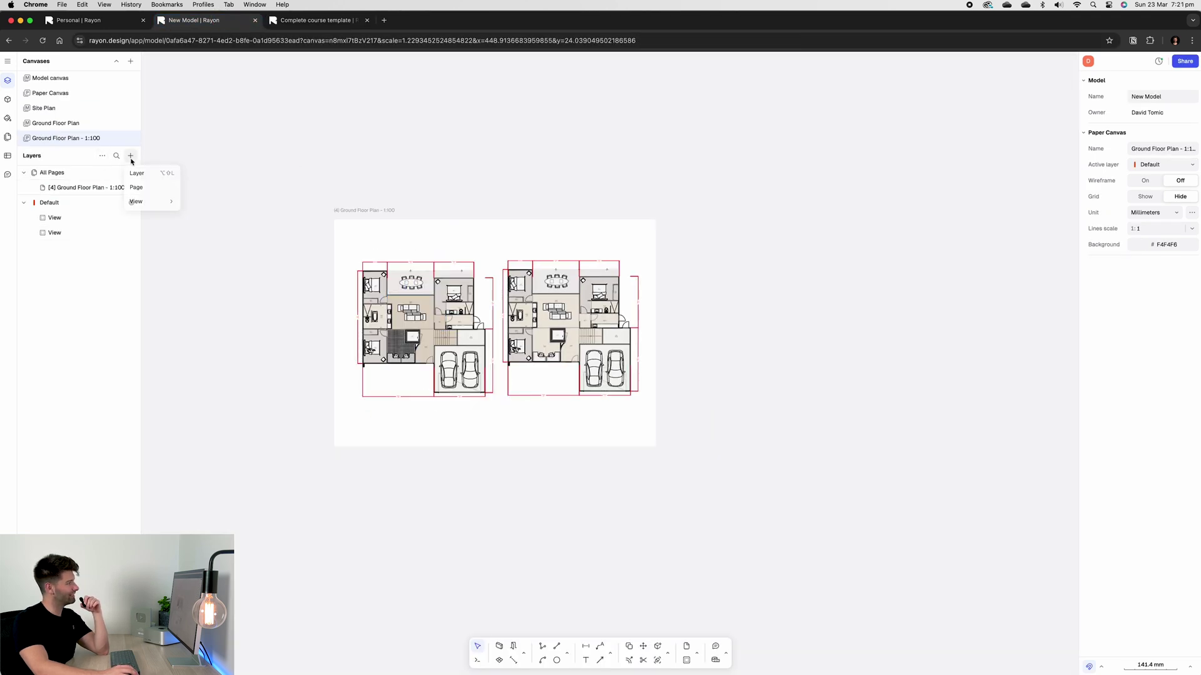
pyautogui.click(140, 189)
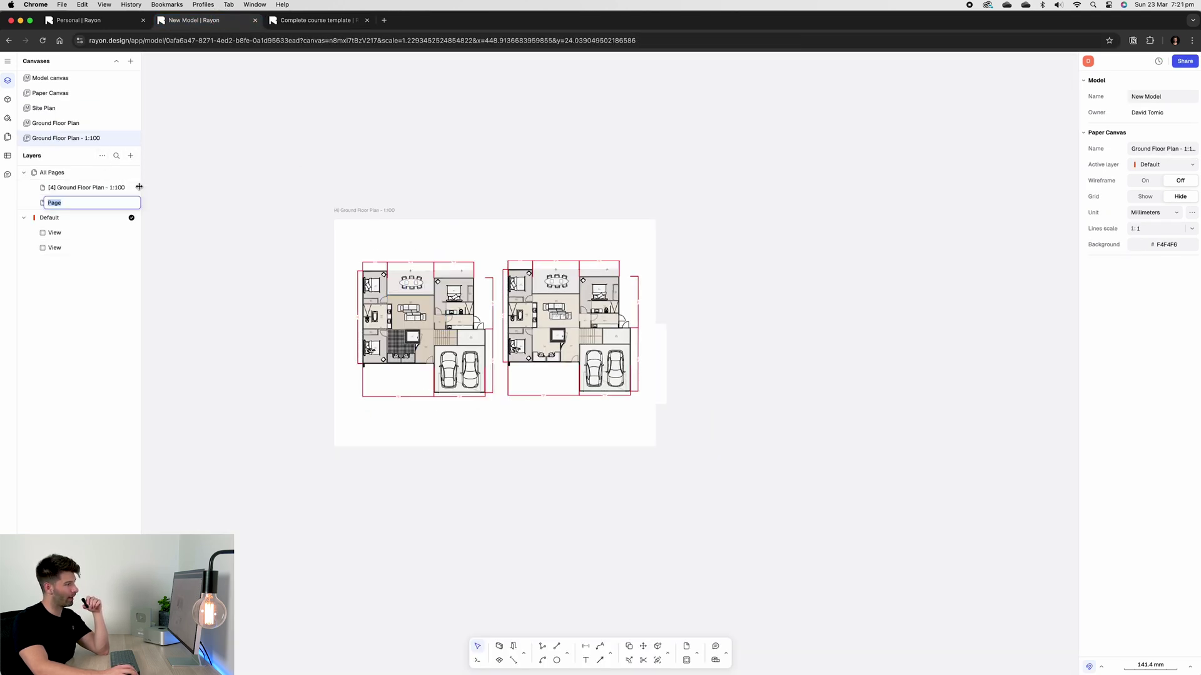
pyautogui.click(666, 350)
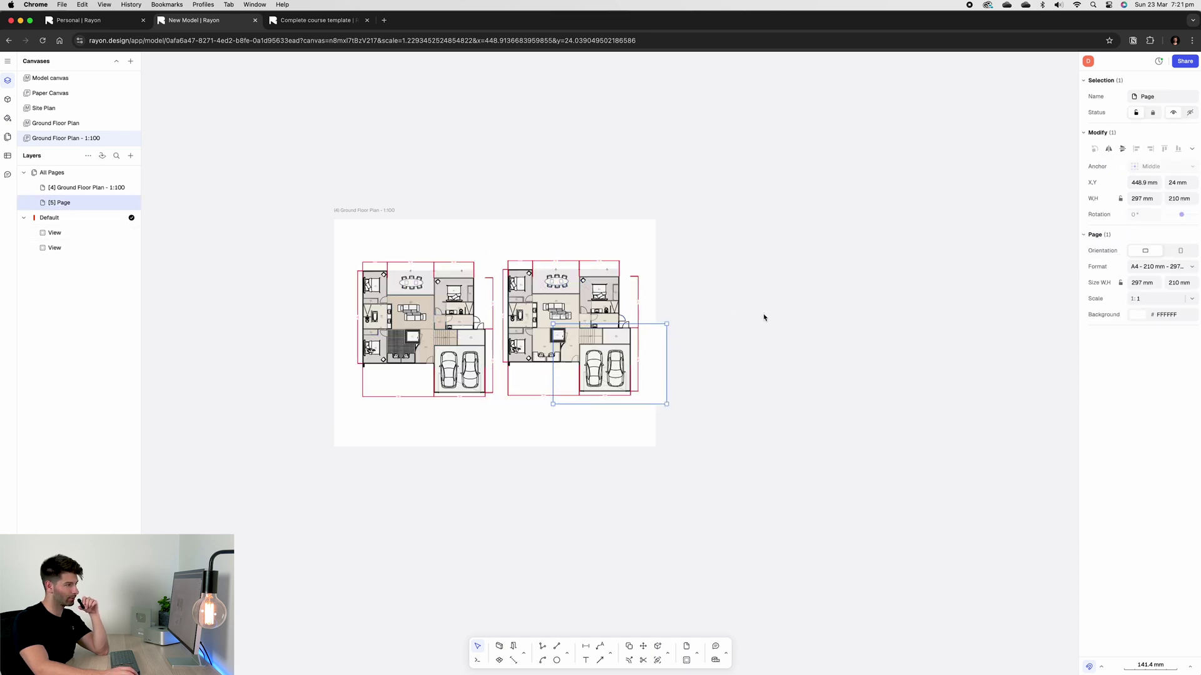
pyautogui.click(1158, 267)
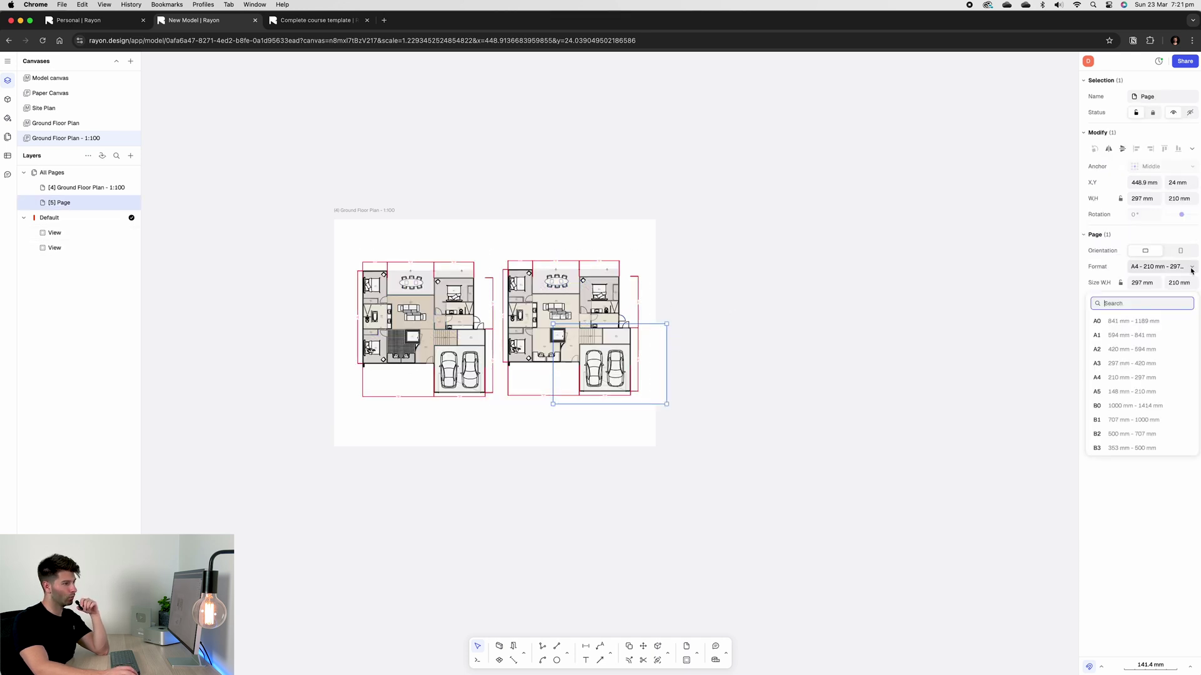
pyautogui.click(1135, 338)
# Step: Position the blank A1 page directly below the floor-plan page
pyautogui.moveTo(746, 316); pyautogui.dragTo(909, 256)
pyautogui.keyDown('ctrl'); pyautogui.scroll(-3, 851, 413); pyautogui.keyUp('ctrl')
pyautogui.scroll(1, 825, 308)
pyautogui.click(903, 223)
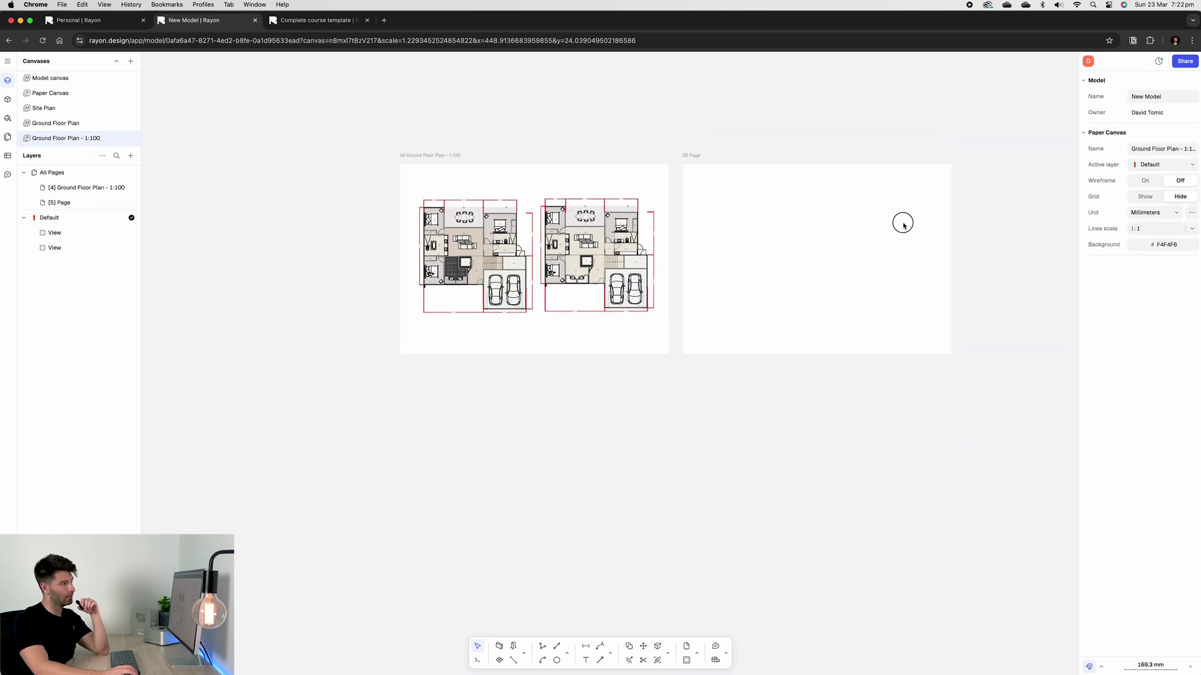
pyautogui.moveTo(874, 187); pyautogui.dragTo(594, 379)
pyautogui.click(712, 413)
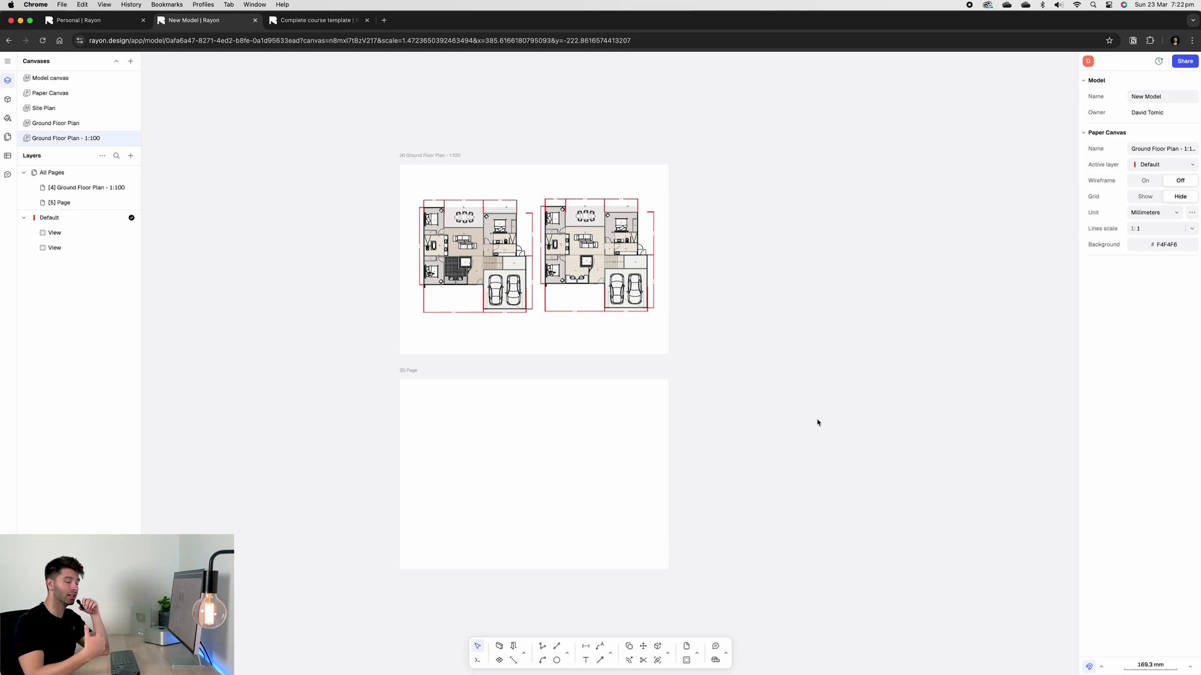
pyautogui.moveTo(810, 377); pyautogui.dragTo(846, 381, button='middle')
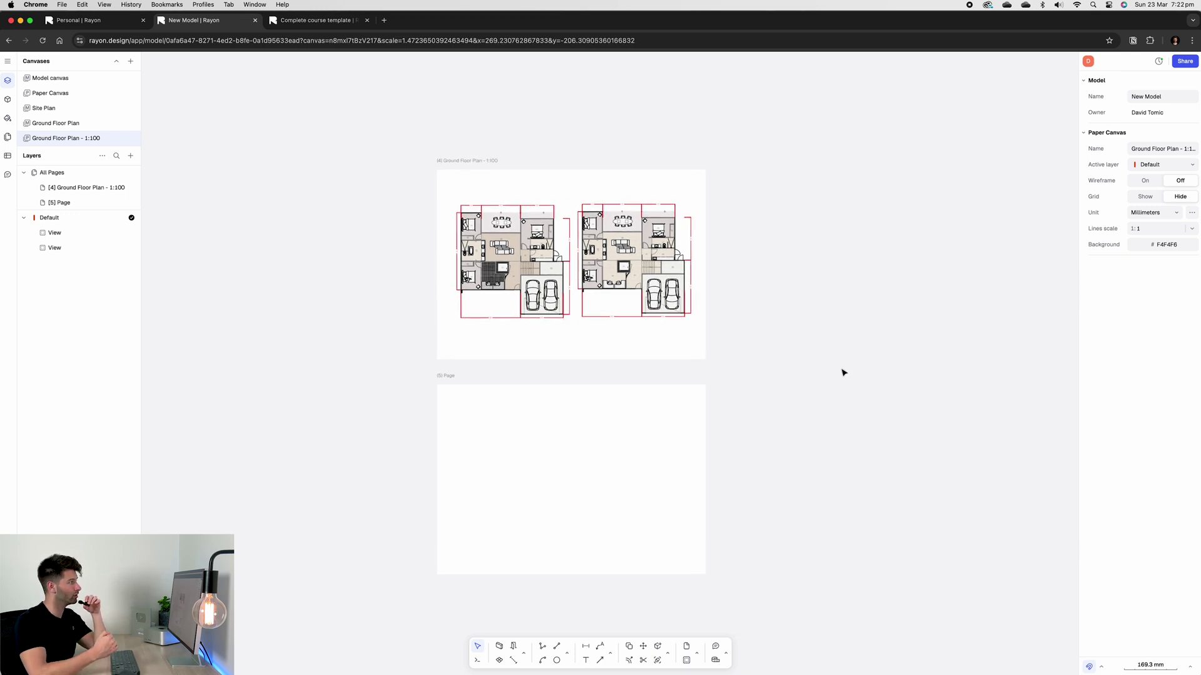
# Step: On the Model canvas, move the First Floor Plan page beneath the Ground Floor Plan page
pyautogui.doubleClick(67, 78)
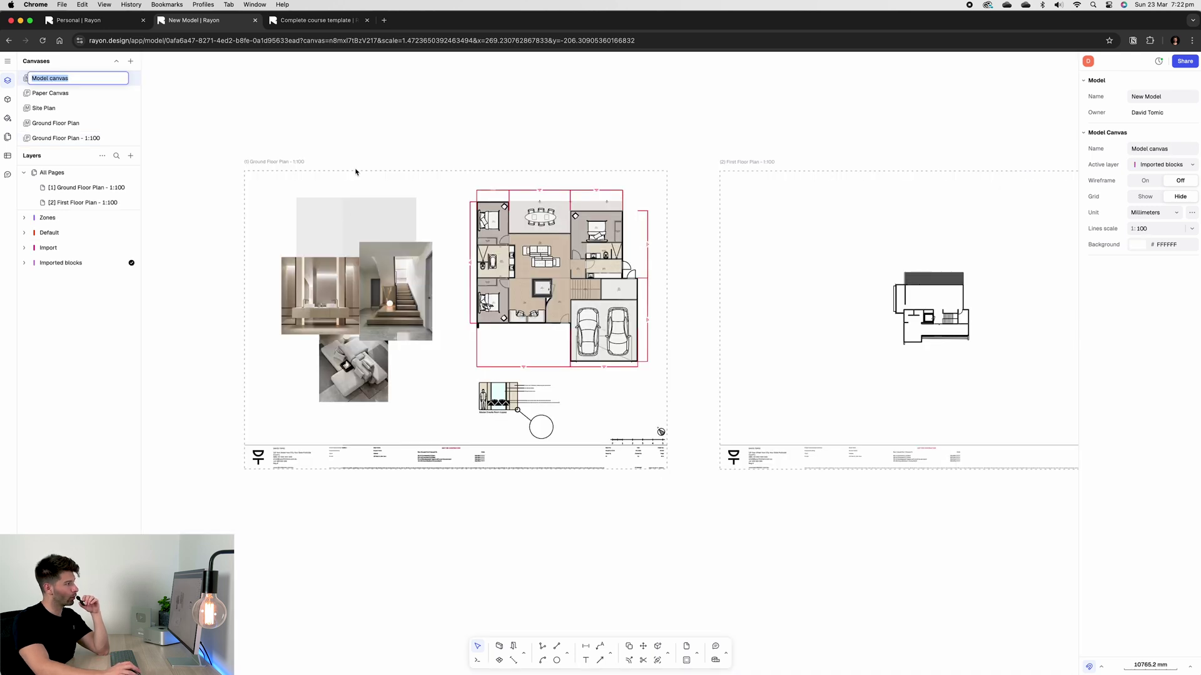
pyautogui.click(357, 173)
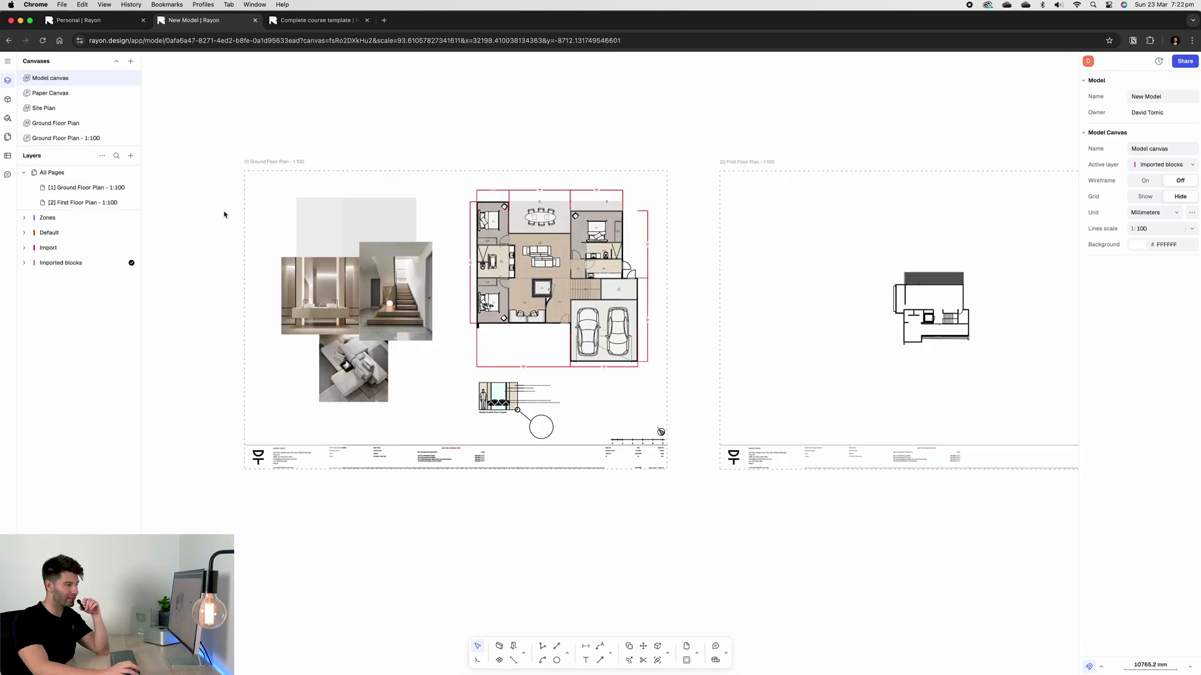
pyautogui.scroll(-5, 659, 385)
pyautogui.moveTo(847, 289); pyautogui.dragTo(791, 340)
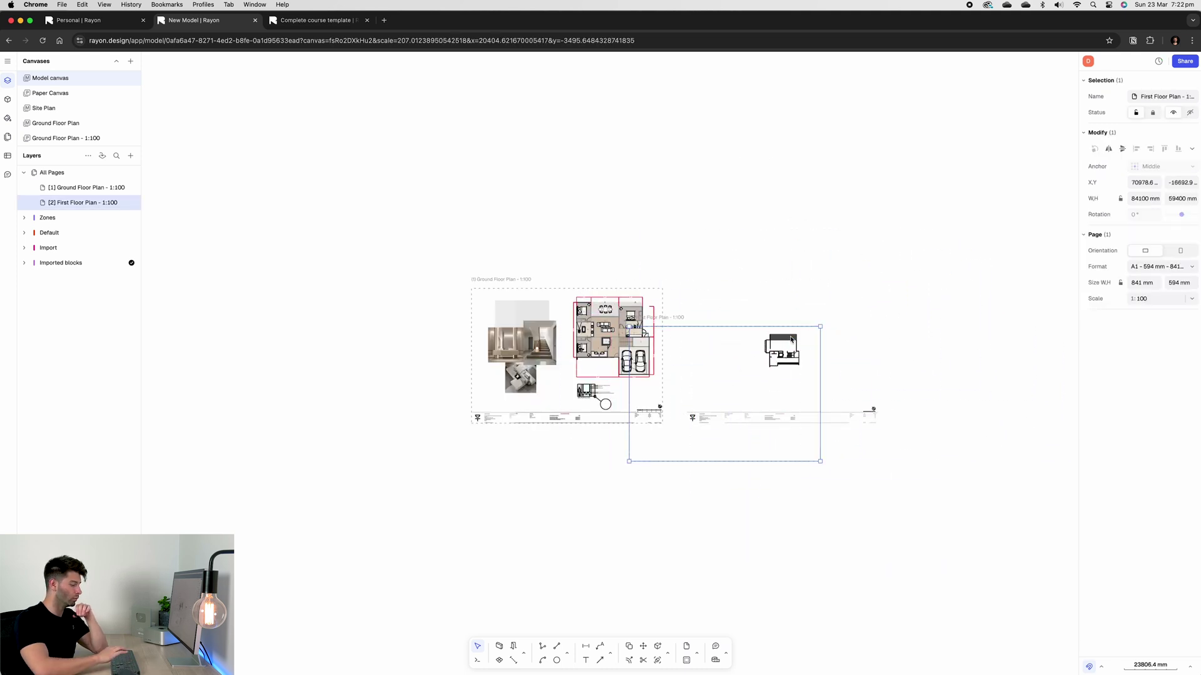
pyautogui.moveTo(929, 279); pyautogui.dragTo(683, 448)
pyautogui.moveTo(859, 297); pyautogui.dragTo(645, 450)
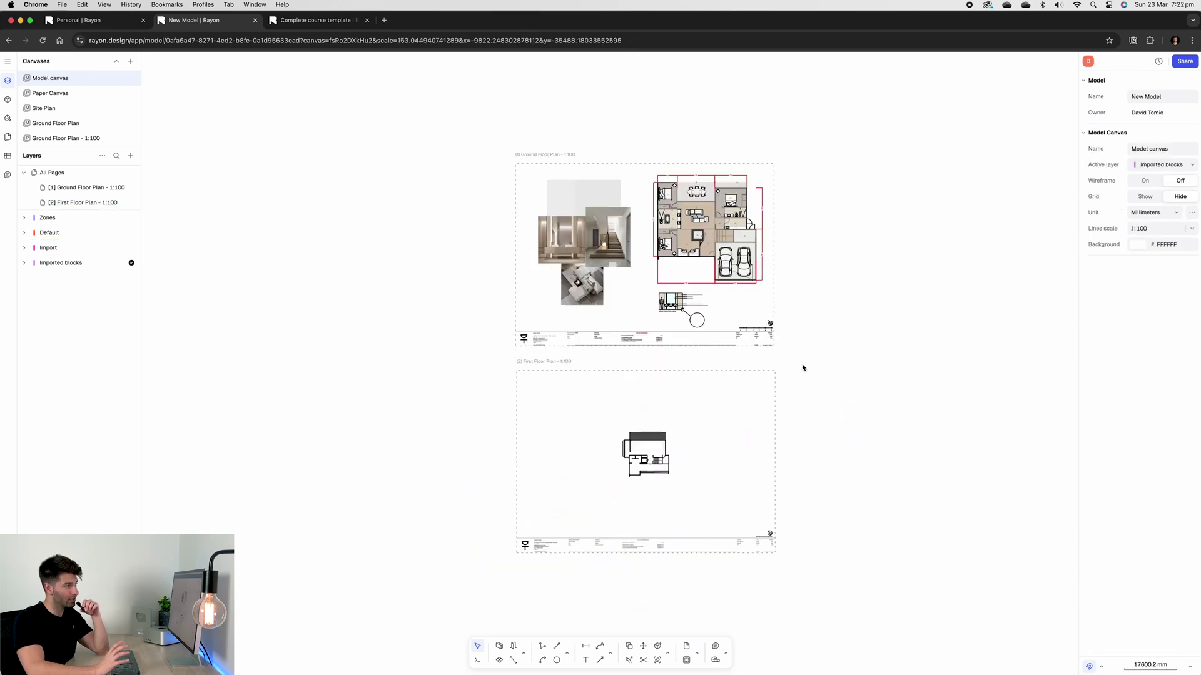
pyautogui.doubleClick(62, 138)
pyautogui.click(453, 346)
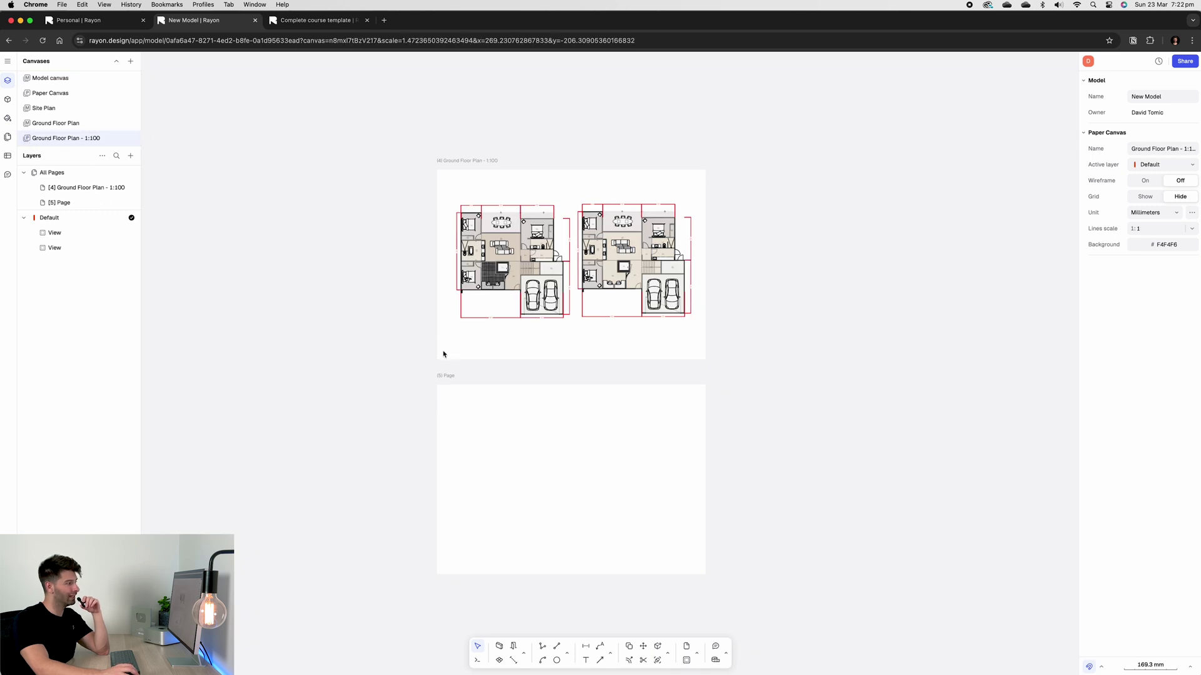